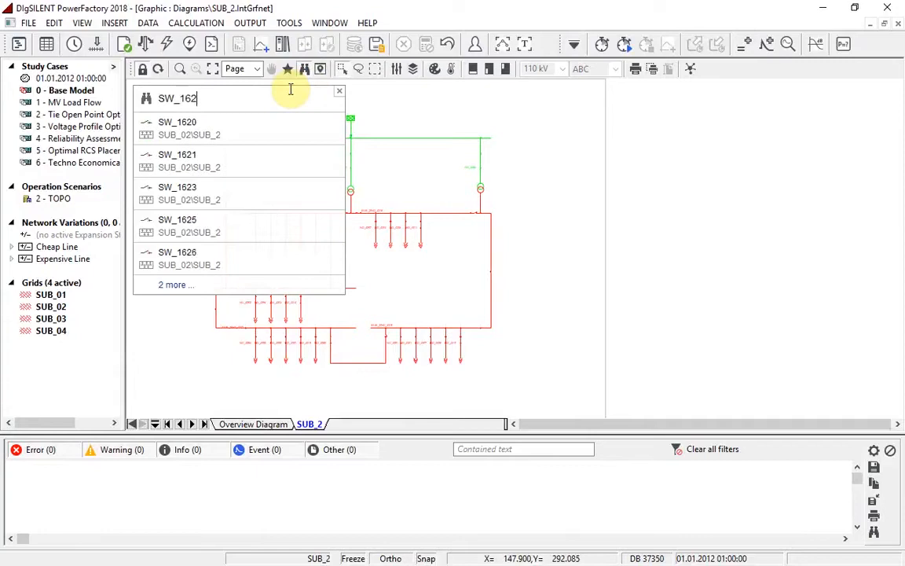
Locate switch SW_1620 in the SUB_2 diagram from the search results
{"action": "left_click", "coordinate": [210, 140]}
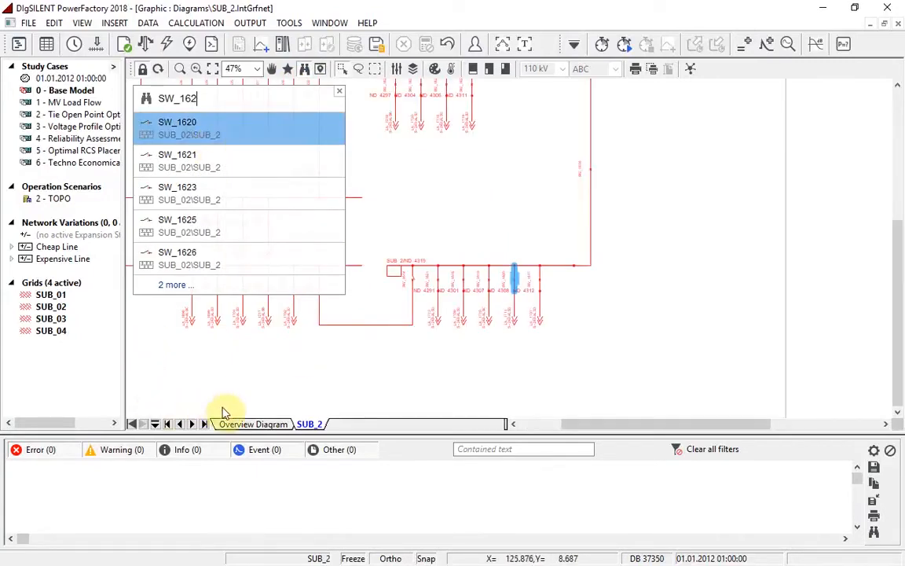
Search online for the geographic location "rümelin" in the Overview Diagram and go to the first Rümelinstraße result
{"action": "left_click", "coordinate": [225, 424]}
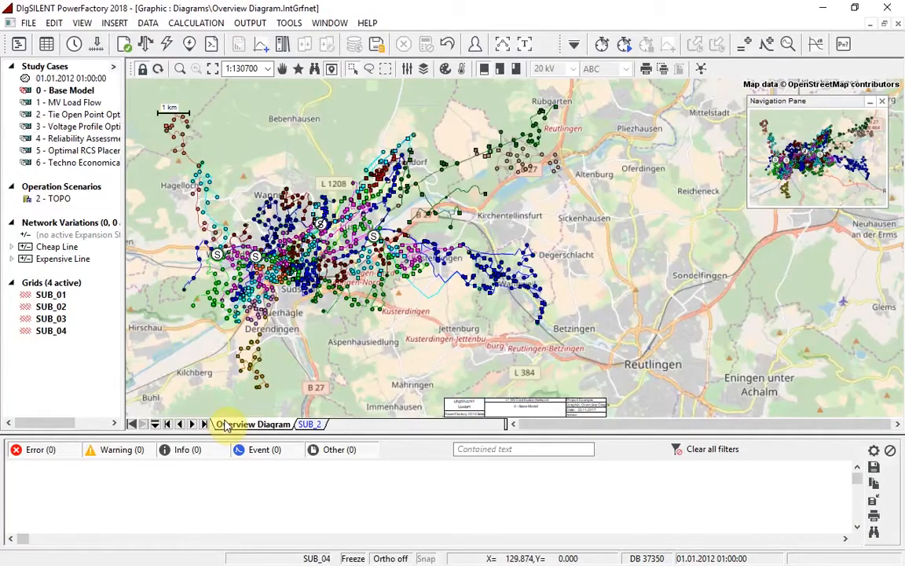
{"action": "left_click", "coordinate": [313, 70]}
{"action": "type", "text": "r"}
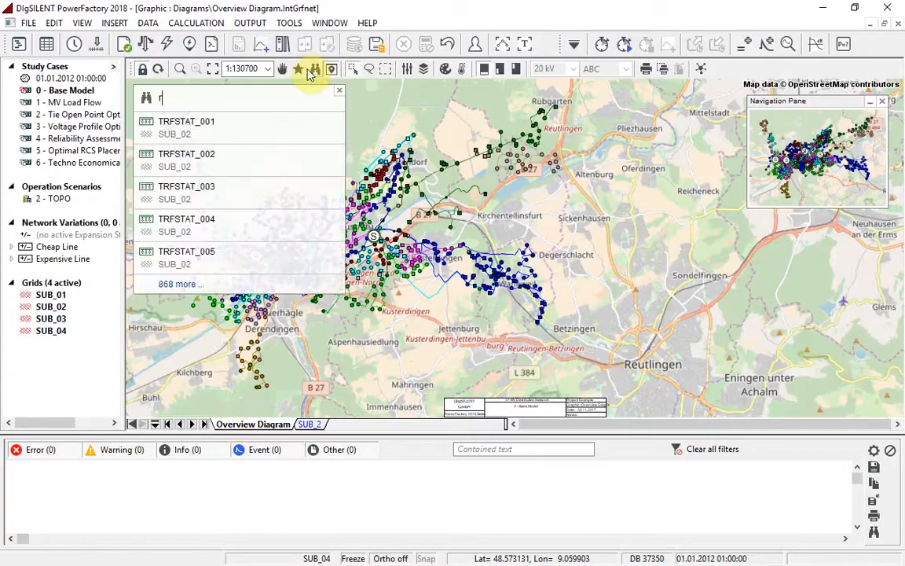
{"action": "type", "text": "ümelin"}
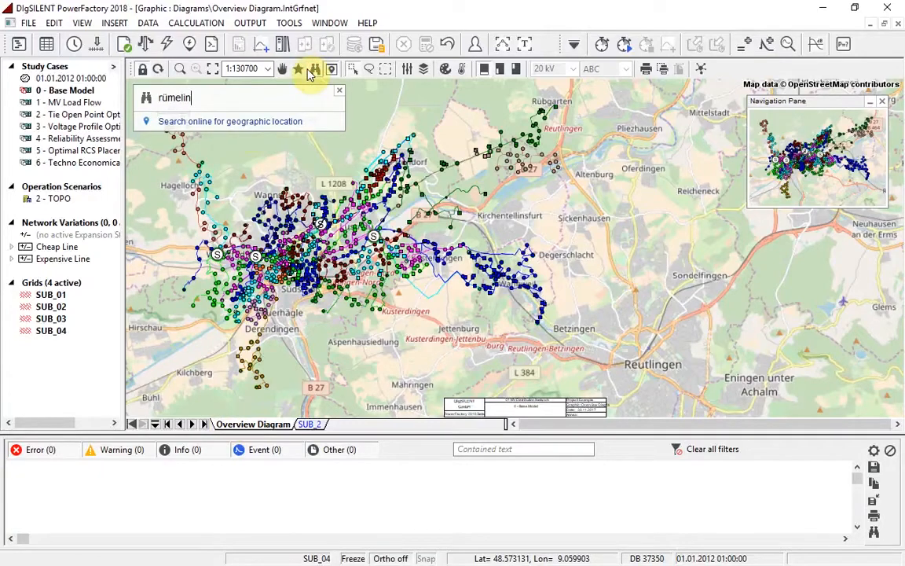
{"action": "left_click", "coordinate": [255, 120]}
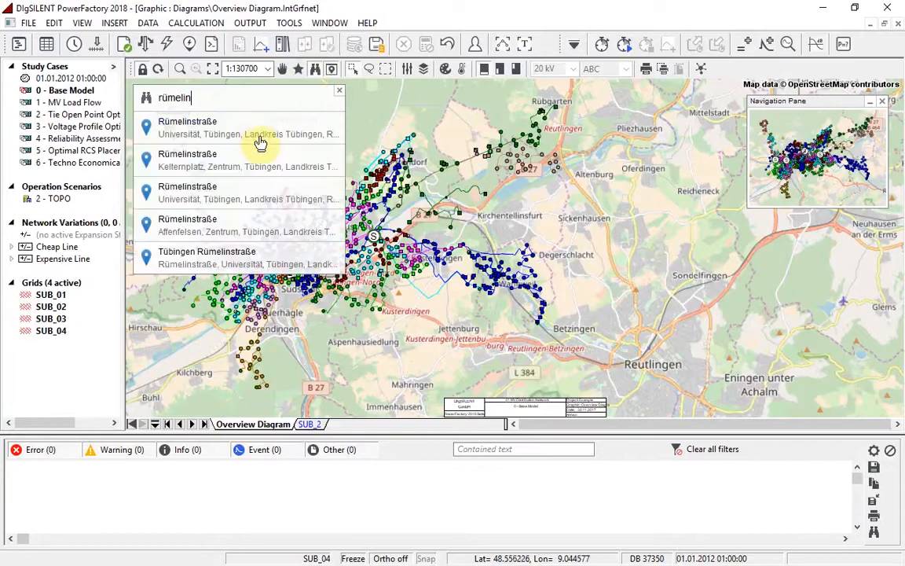
{"action": "left_click", "coordinate": [260, 140]}
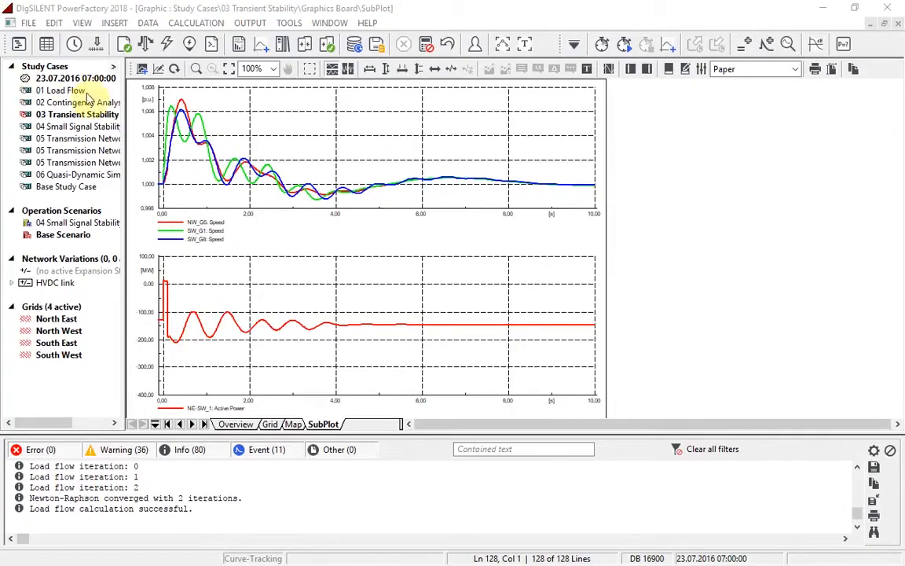
Review the Simulation RMS/EMT plot types offered for insertion, select Curve plot, and cancel without inserting it
{"action": "left_click", "coordinate": [142, 68]}
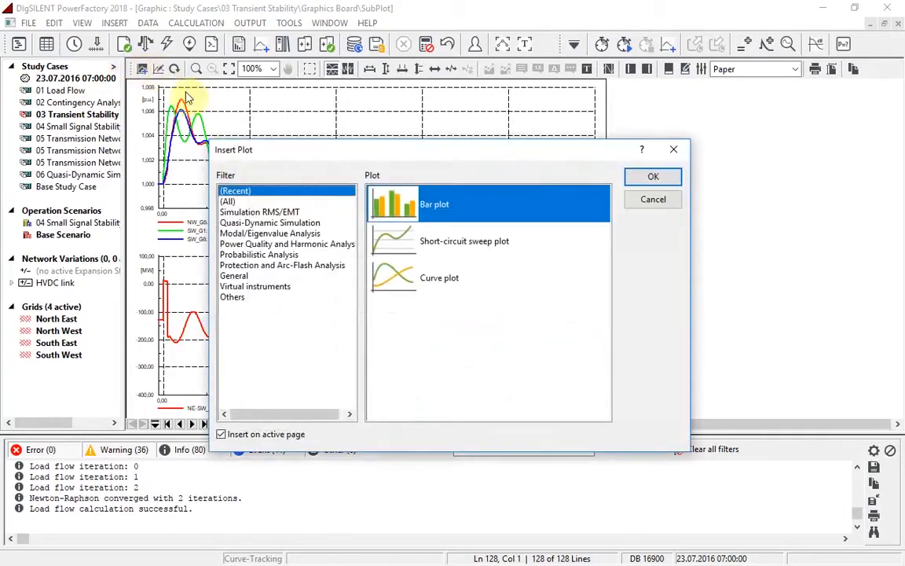
{"action": "left_click", "coordinate": [253, 212]}
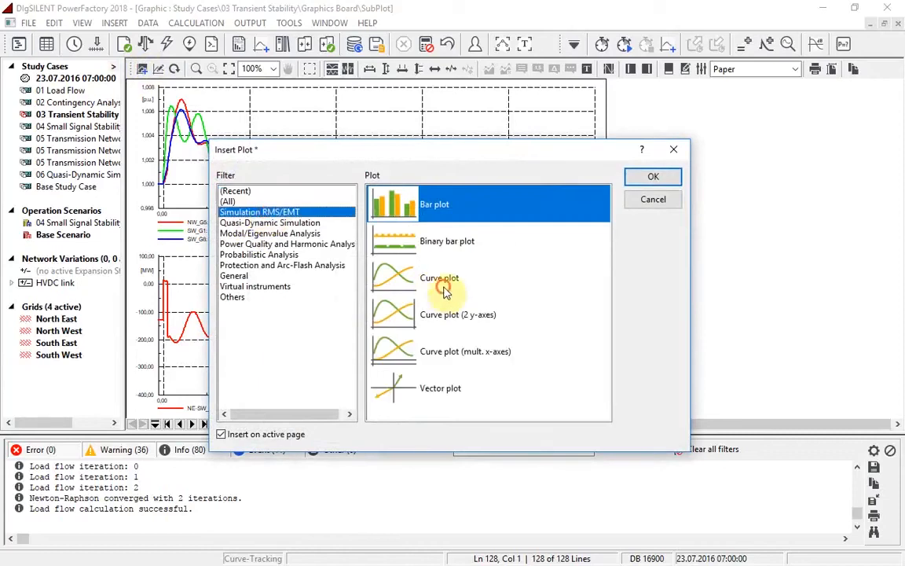
{"action": "left_click", "coordinate": [566, 277]}
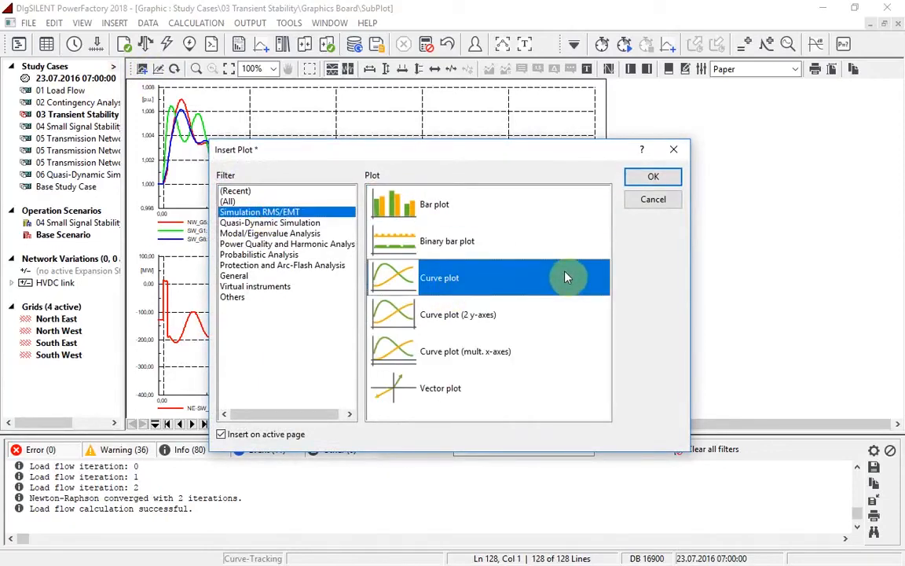
{"action": "left_click", "coordinate": [647, 204]}
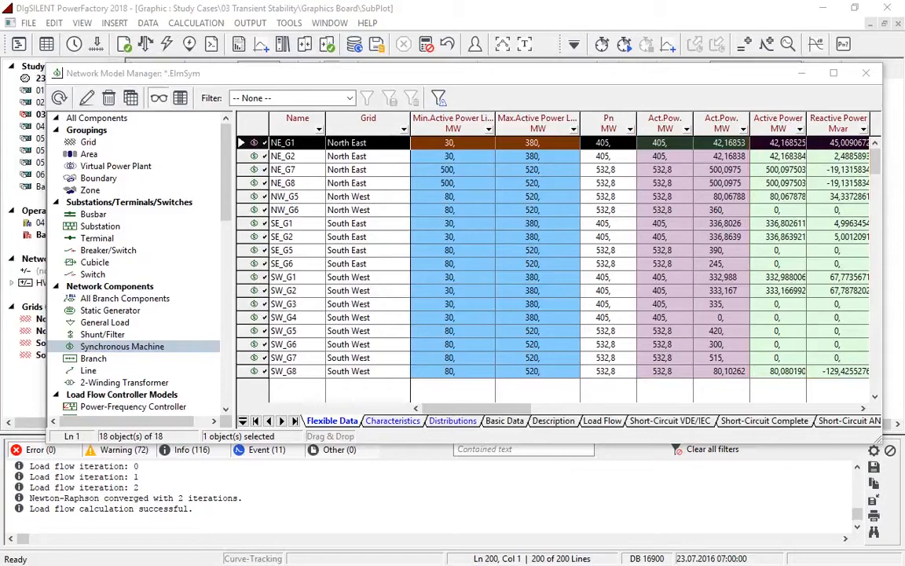
Open synchronous machine NE_G1 from the network model list and view its load flow data
{"action": "double_click", "coordinate": [241, 143]}
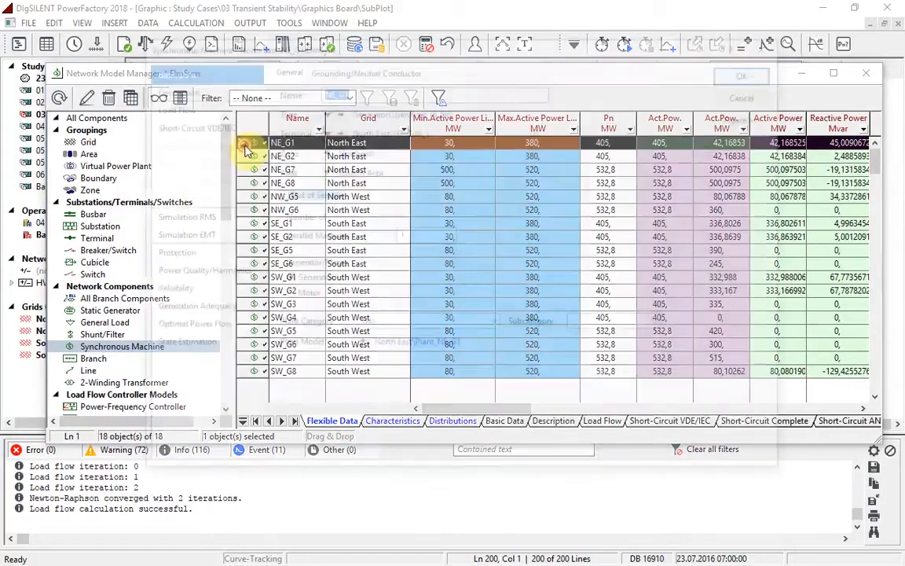
{"action": "left_click", "coordinate": [169, 105]}
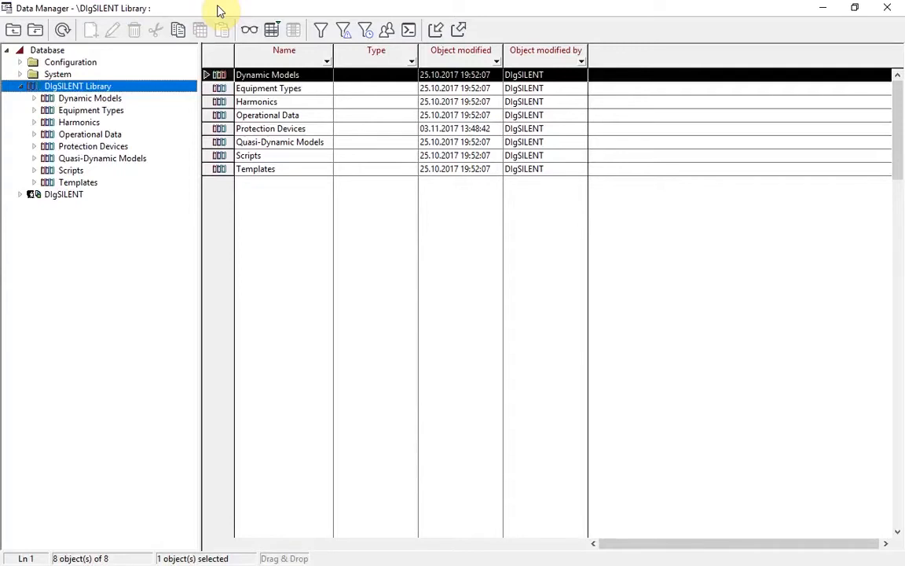
Examine the 210 MVA GT synchronous machine type among the DIgSILENT Library's equipment types, then close it
{"action": "left_click", "coordinate": [75, 110]}
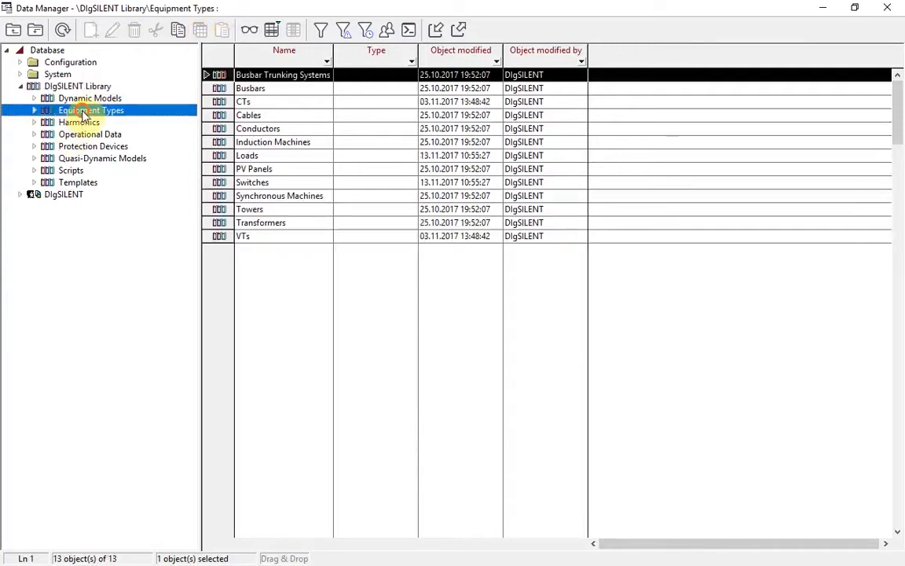
{"action": "left_click", "coordinate": [35, 109]}
{"action": "left_click", "coordinate": [92, 230]}
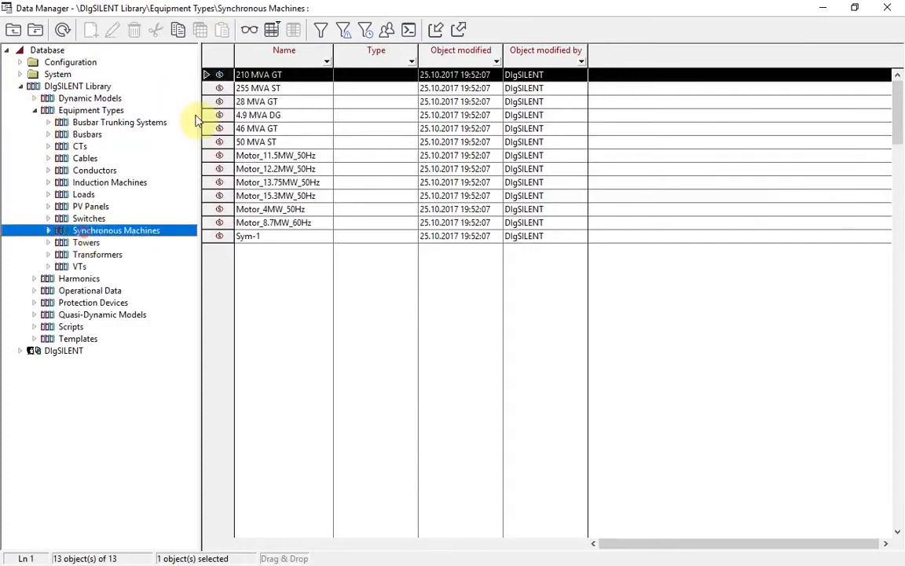
{"action": "double_click", "coordinate": [224, 75]}
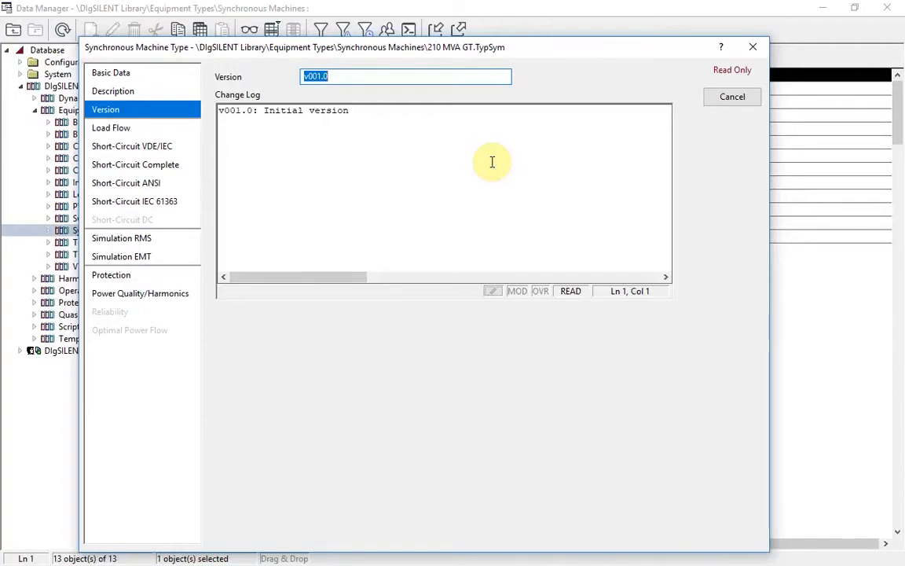
{"action": "key", "text": "Escape"}
Collapse the equipment types and browse the library's protection devices to the ABB relays folder
{"action": "left_click", "coordinate": [34, 110]}
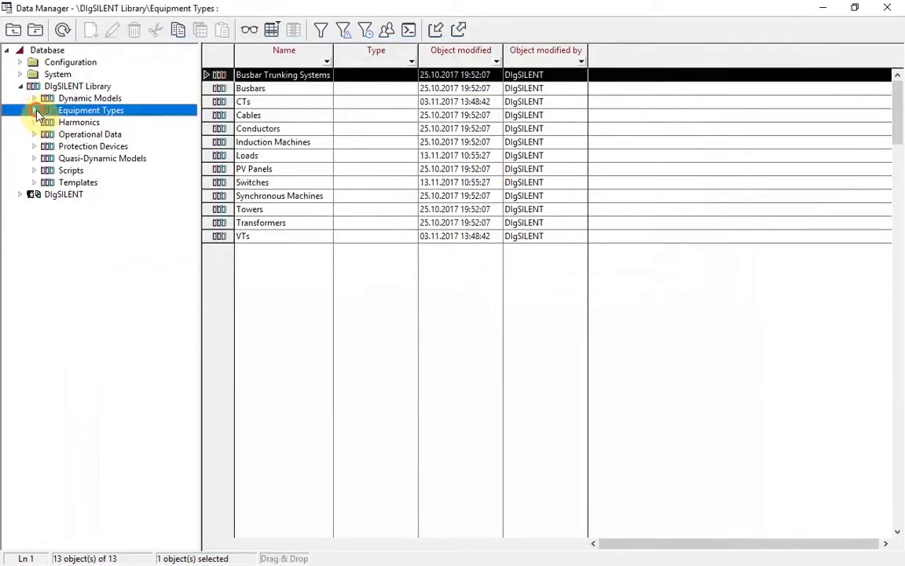
{"action": "left_click", "coordinate": [69, 147]}
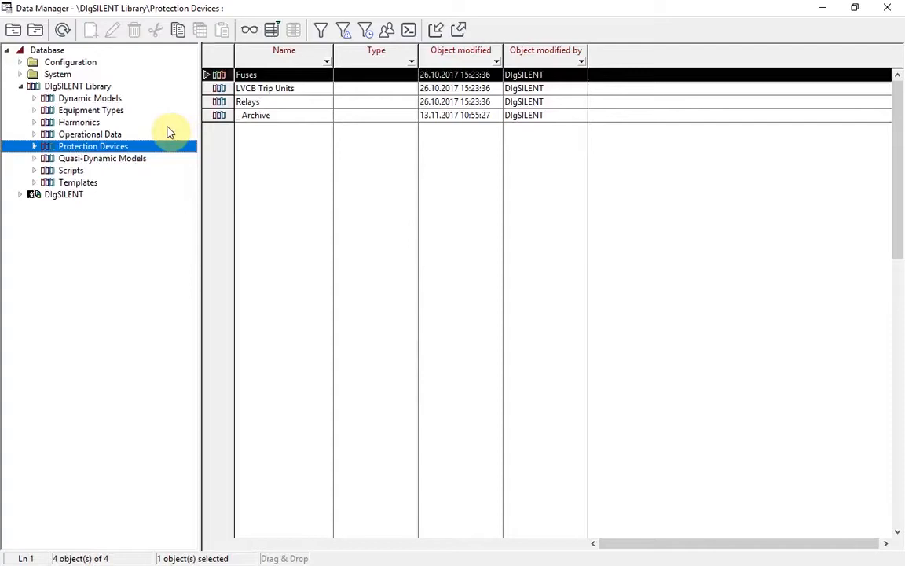
{"action": "left_click", "coordinate": [35, 146]}
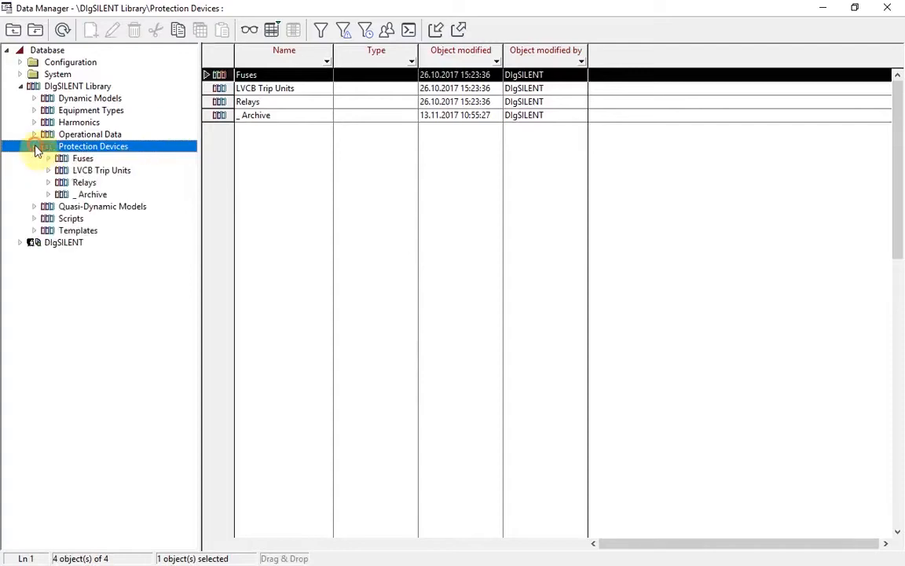
{"action": "left_click", "coordinate": [48, 182]}
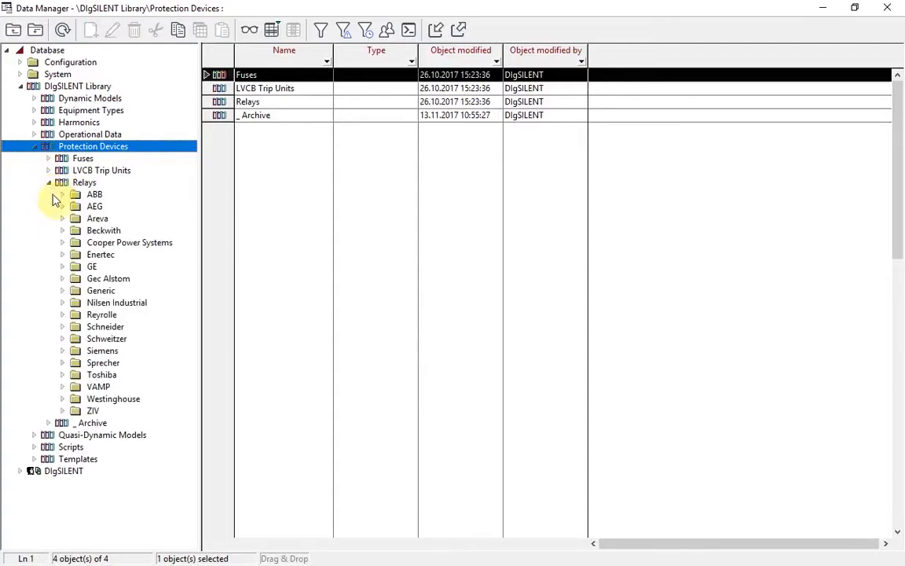
{"action": "left_click", "coordinate": [95, 194]}
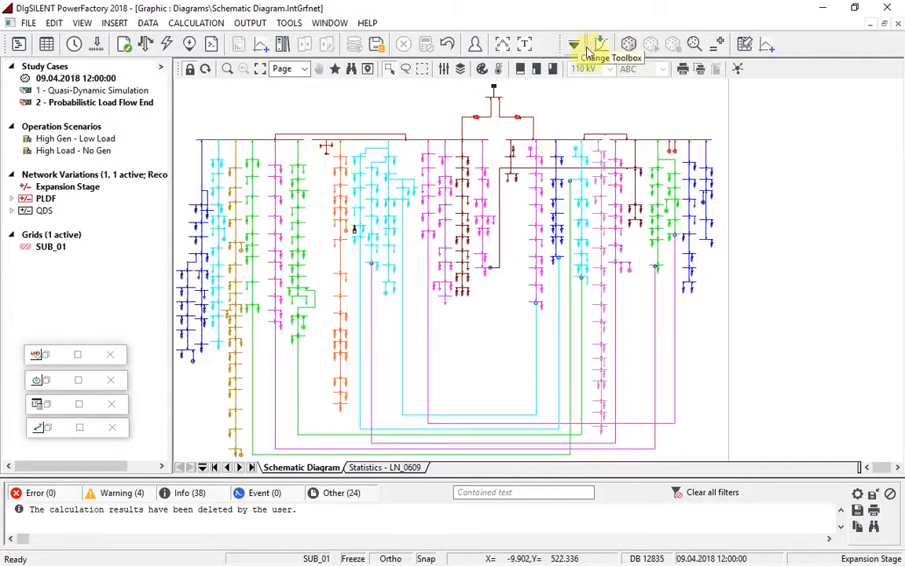
Review the Distribution Estimation settings and cancel without executing the estimation
{"action": "left_click", "coordinate": [601, 44]}
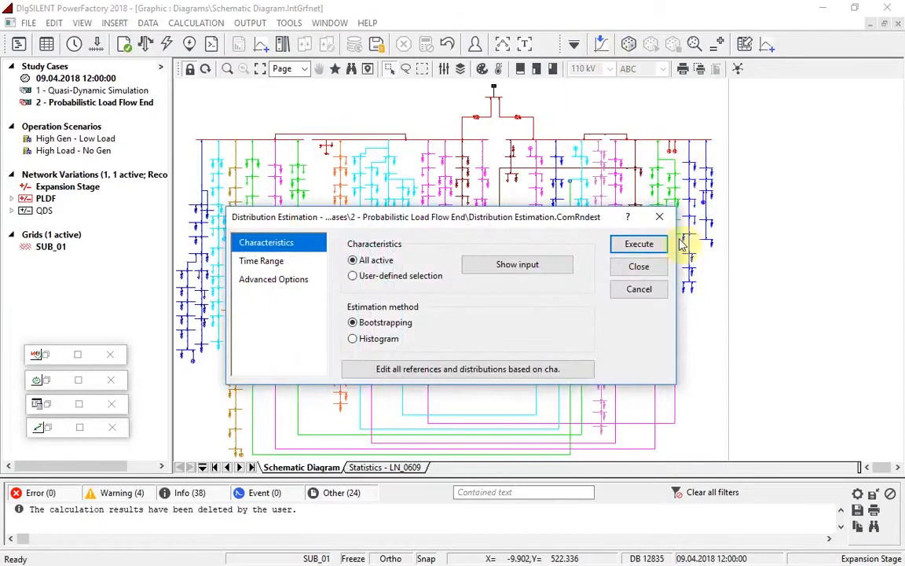
{"action": "left_click", "coordinate": [639, 289]}
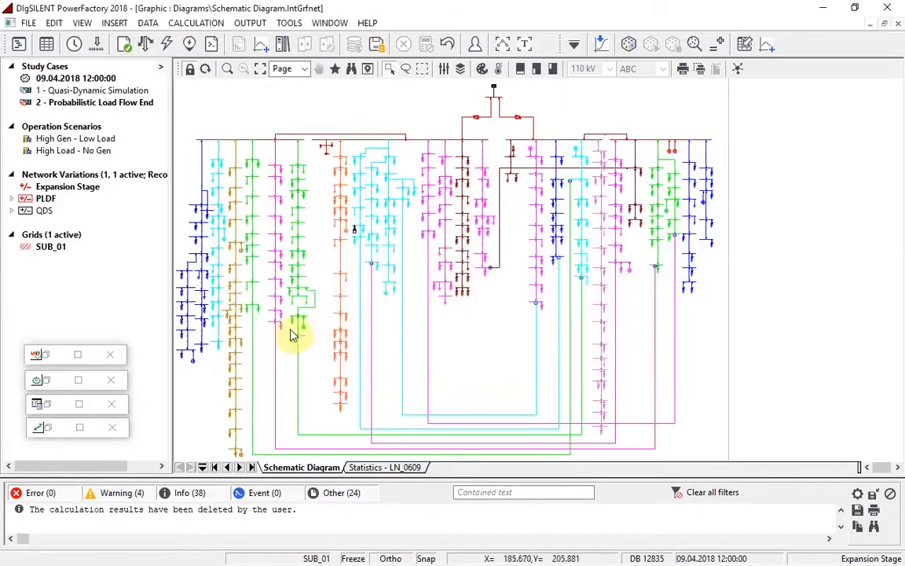
Bring up the MV load list and filter it by name to LD_MV_305
{"action": "left_click", "coordinate": [38, 353]}
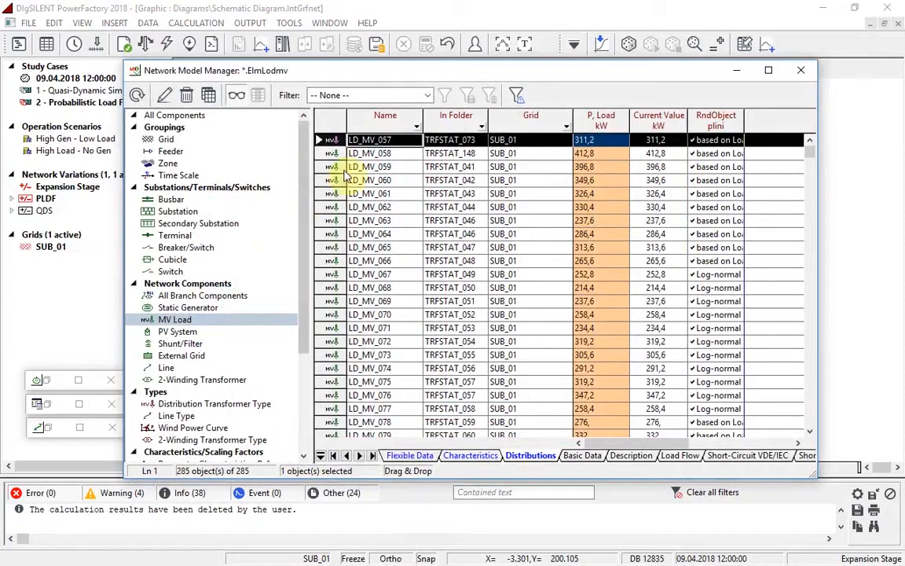
{"action": "left_click", "coordinate": [416, 126]}
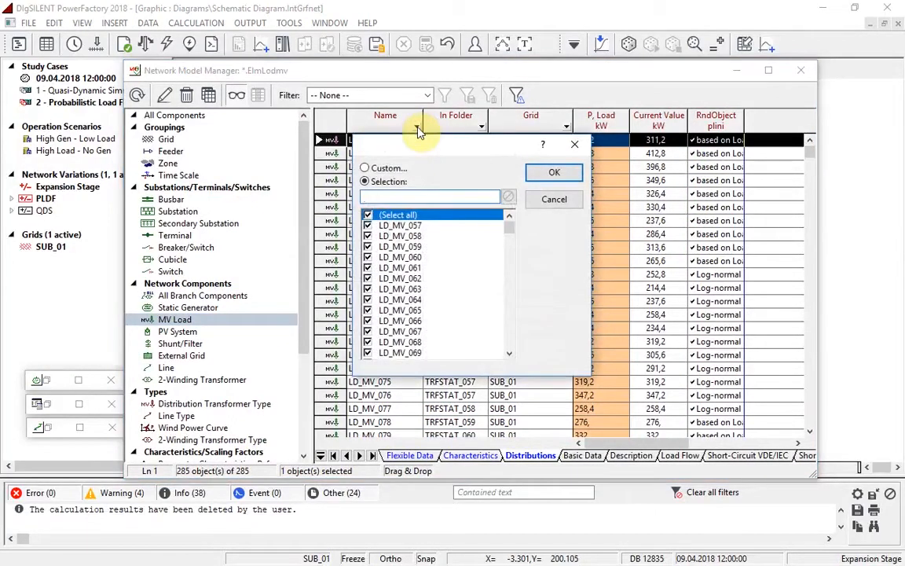
{"action": "type", "text": "LD_MV_305"}
{"action": "left_click", "coordinate": [554, 172]}
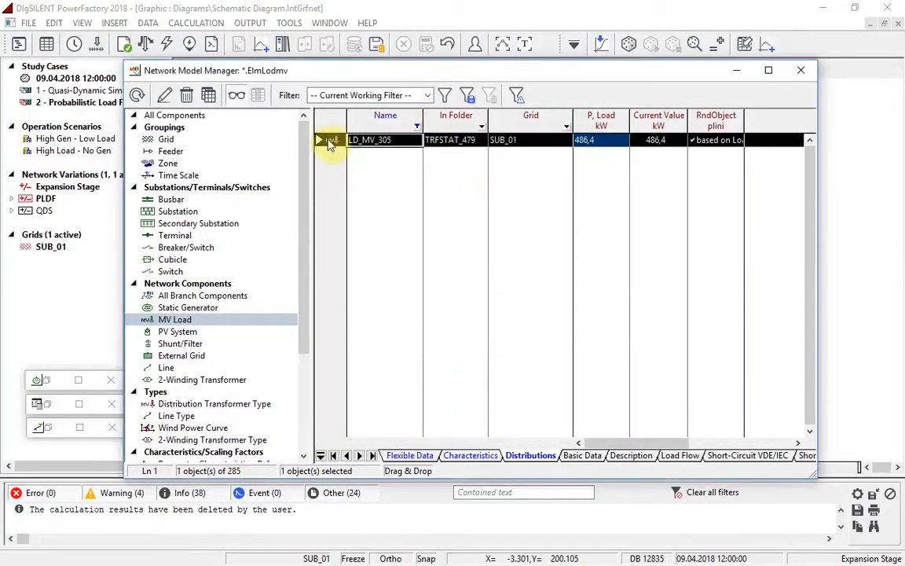
Inspect the characteristic-based distribution assigned to the active power of load LD_MV_305, then close its dialogs and minimize the load list
{"action": "double_click", "coordinate": [328, 141]}
{"action": "left_click", "coordinate": [169, 75]}
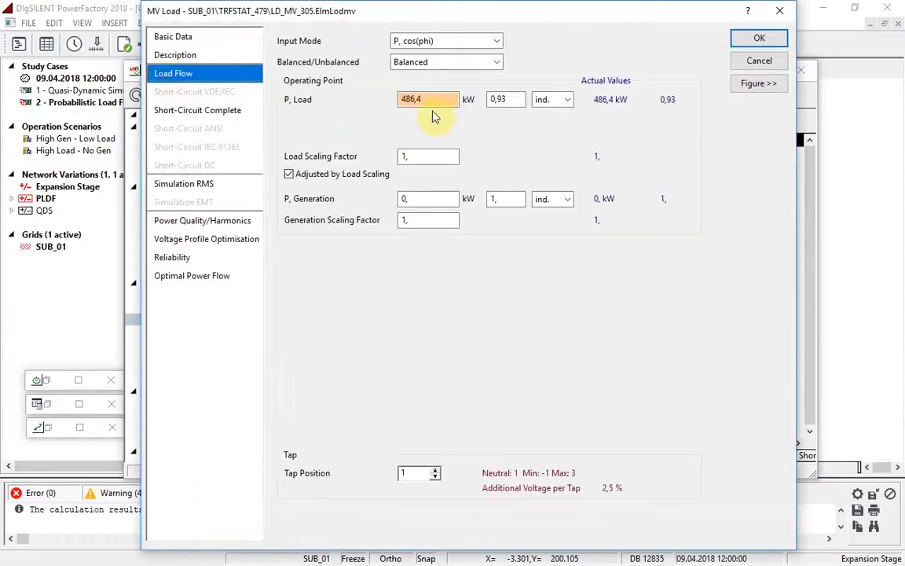
{"action": "right_click", "coordinate": [436, 99]}
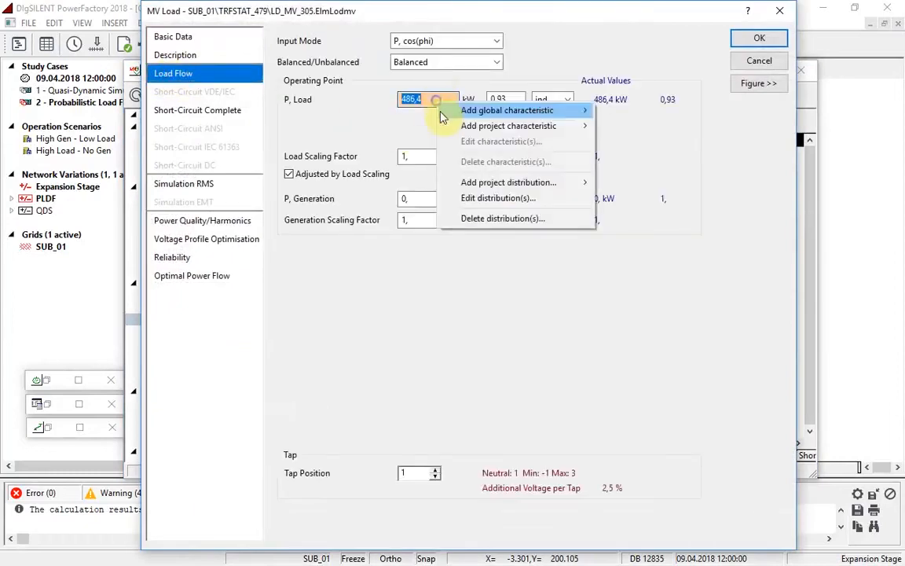
{"action": "left_click", "coordinate": [531, 202]}
{"action": "double_click", "coordinate": [291, 100]}
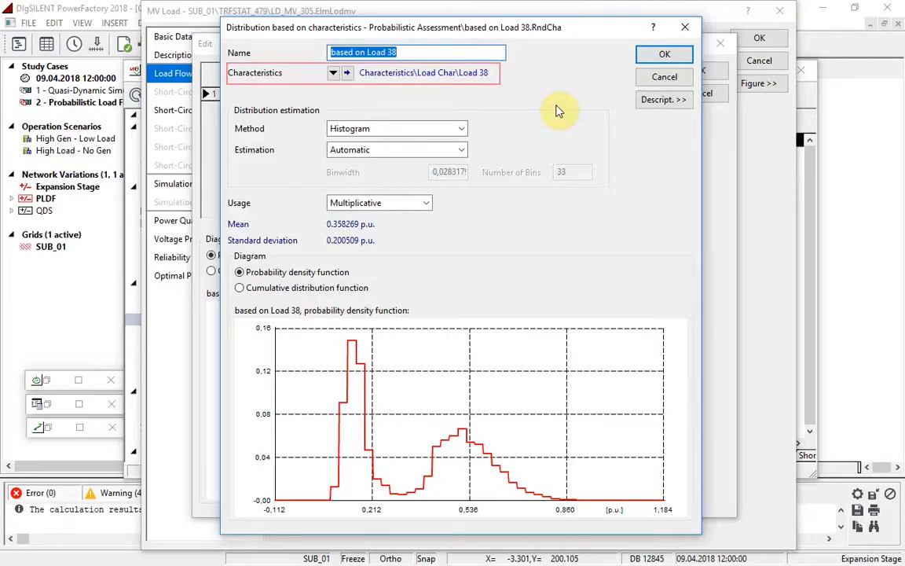
{"action": "key", "text": "Return"}
{"action": "key", "text": "Return"}
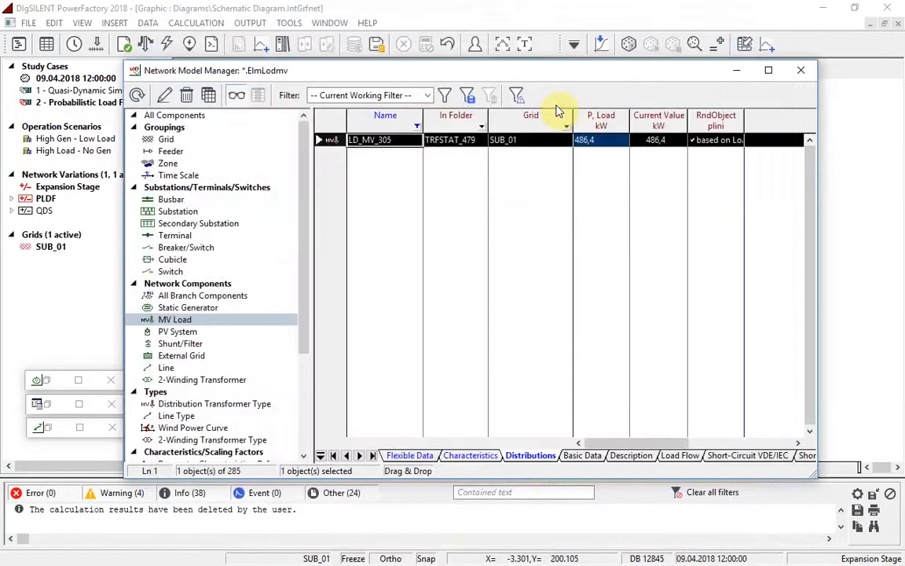
{"action": "left_click", "coordinate": [735, 71]}
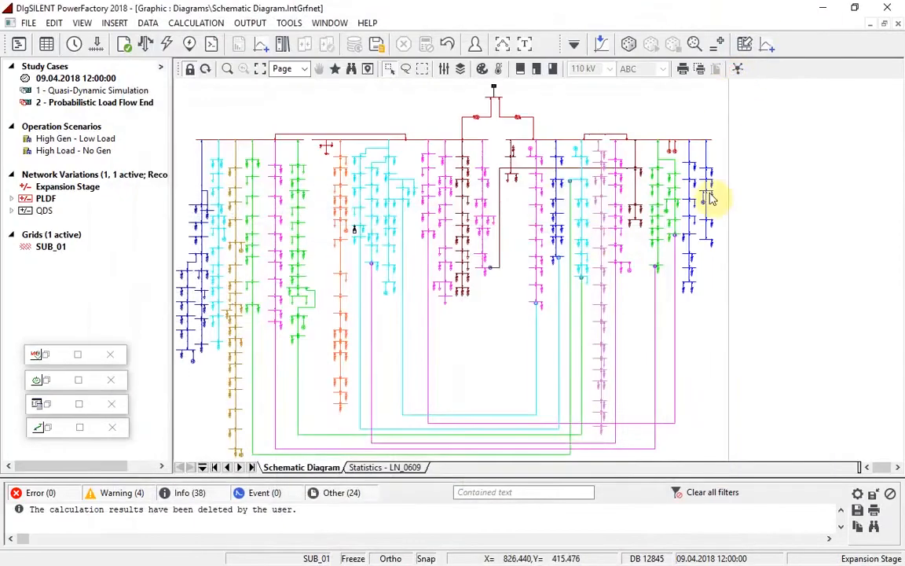
Inspect the transformed distribution assigned to static generator WTG 1's active power, including its Wind Power Curve transformation
{"action": "double_click", "coordinate": [38, 380]}
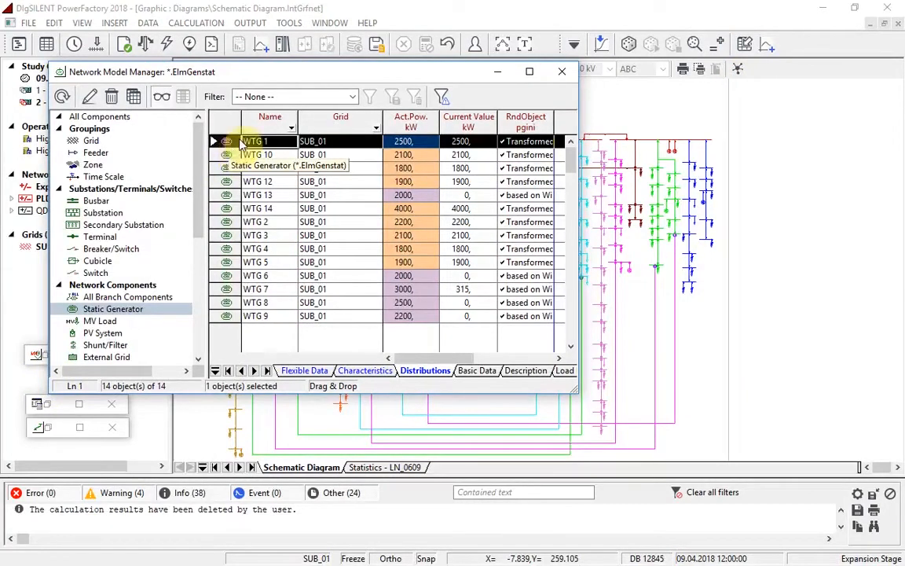
{"action": "double_click", "coordinate": [226, 142]}
{"action": "left_click", "coordinate": [142, 87]}
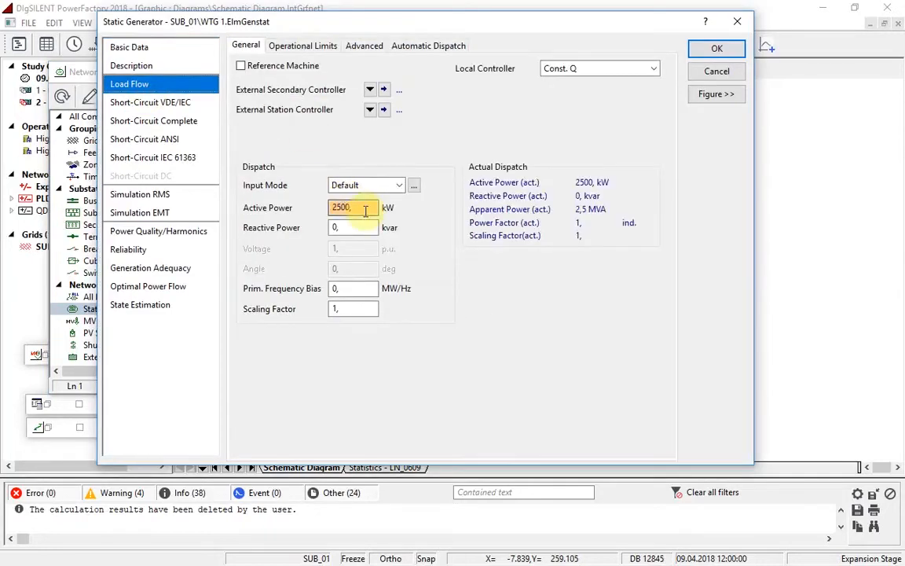
{"action": "right_click", "coordinate": [363, 209]}
{"action": "left_click", "coordinate": [417, 308]}
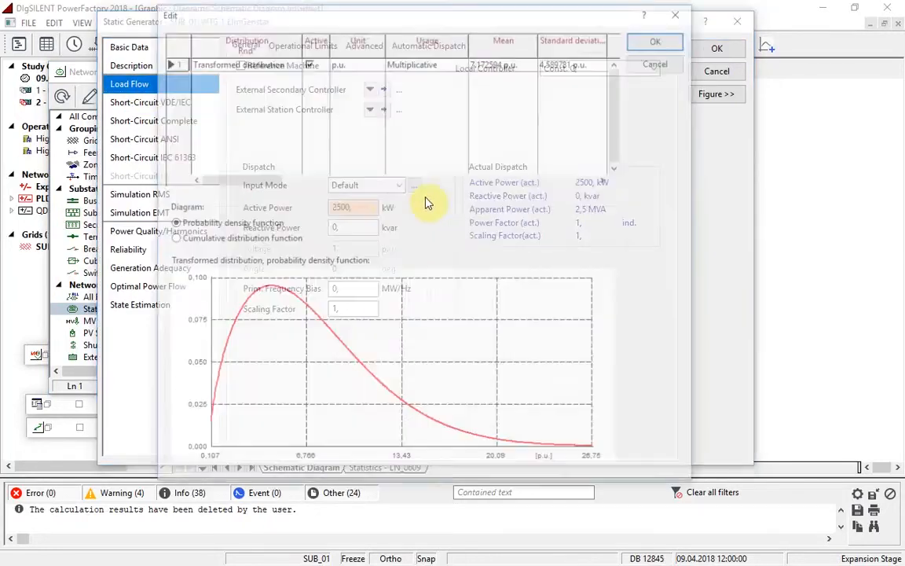
{"action": "double_click", "coordinate": [265, 65]}
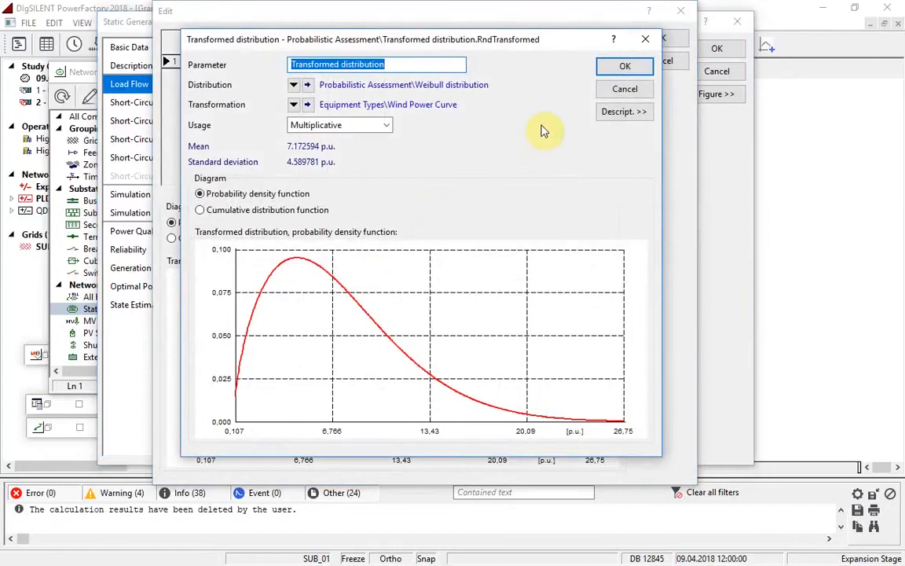
{"action": "left_click", "coordinate": [307, 105]}
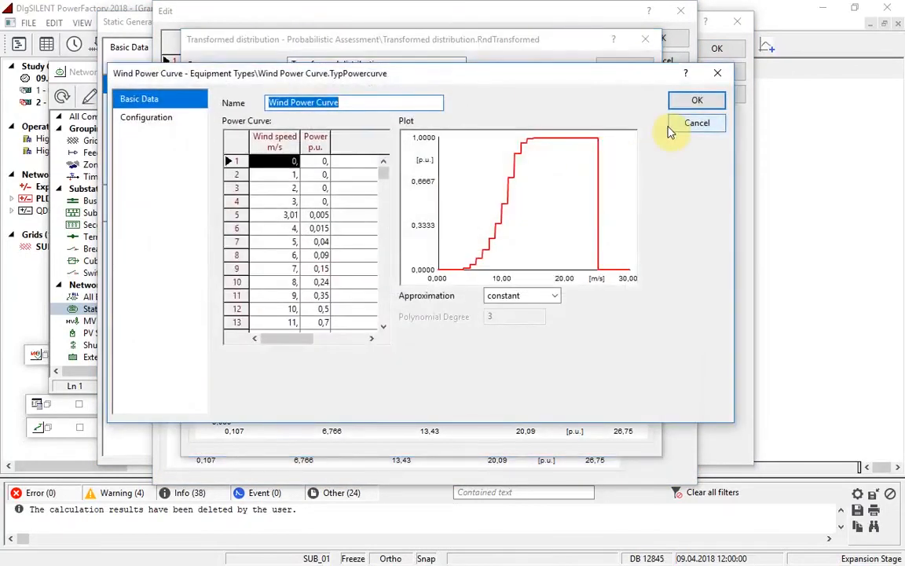
Close the Wind Power Curve, transformed distribution and static generator dialogs without changes and minimize the static generator list
{"action": "left_click", "coordinate": [691, 127]}
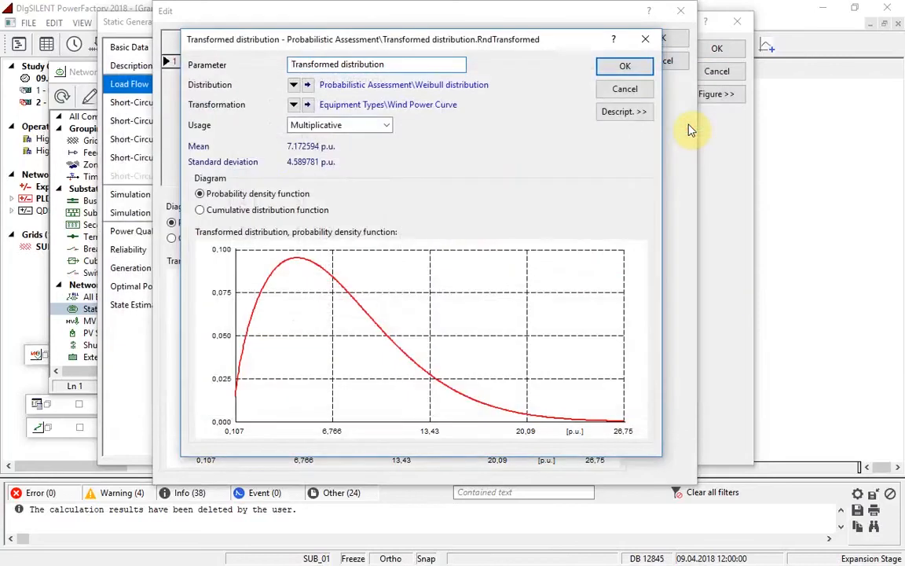
{"action": "key", "text": "Escape"}
{"action": "key", "text": "Escape"}
{"action": "key", "text": "Escape"}
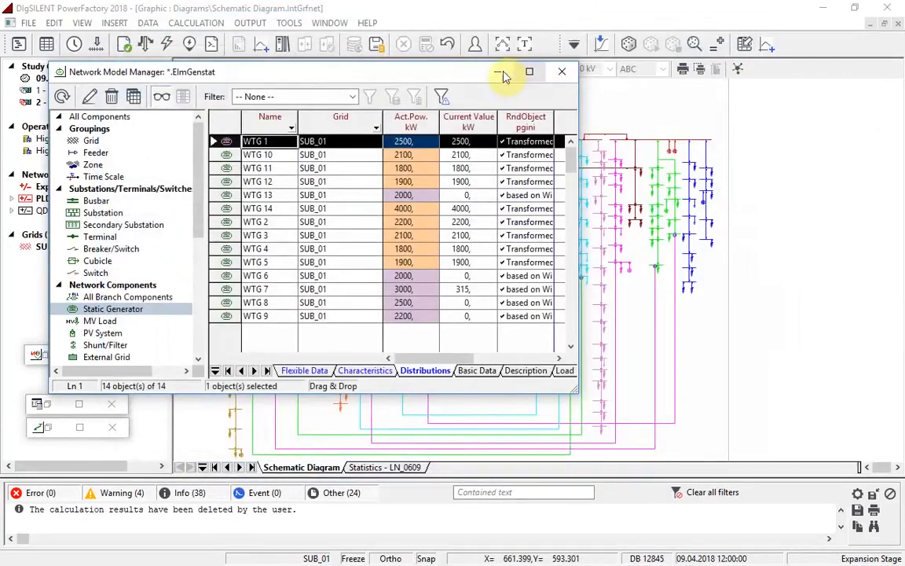
{"action": "left_click", "coordinate": [502, 74]}
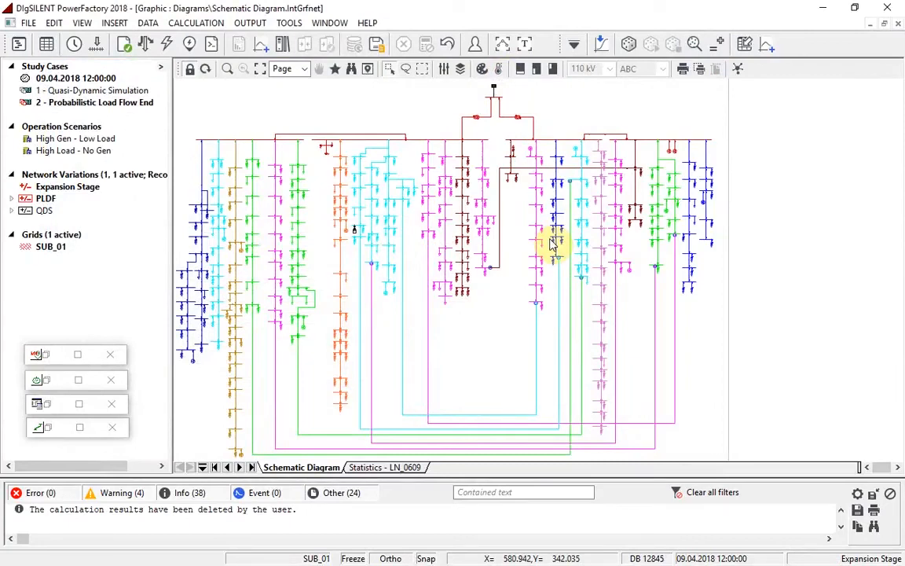
Inspect the elliptic copula WTG - Group 2 among the distribution correlations, close it and minimize the Data Manager
{"action": "left_click", "coordinate": [47, 403]}
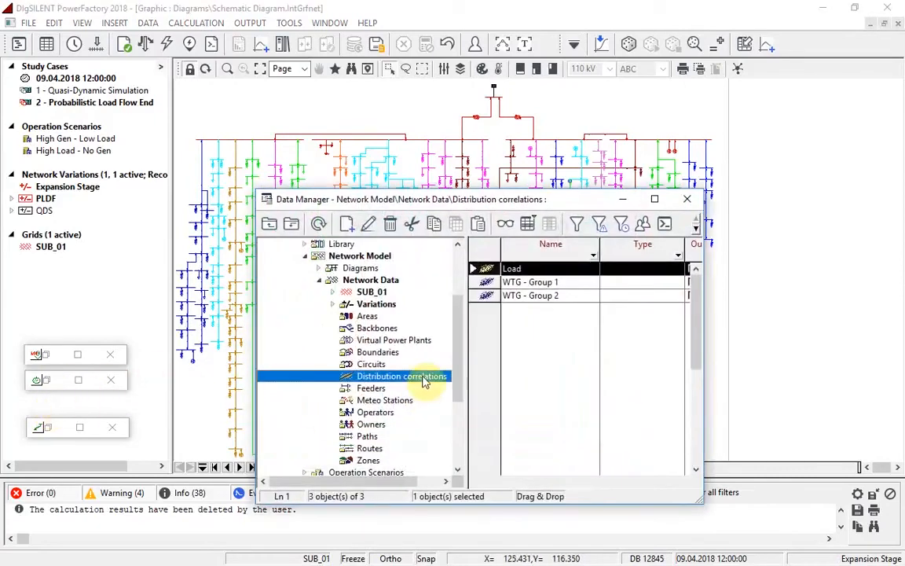
{"action": "double_click", "coordinate": [487, 296]}
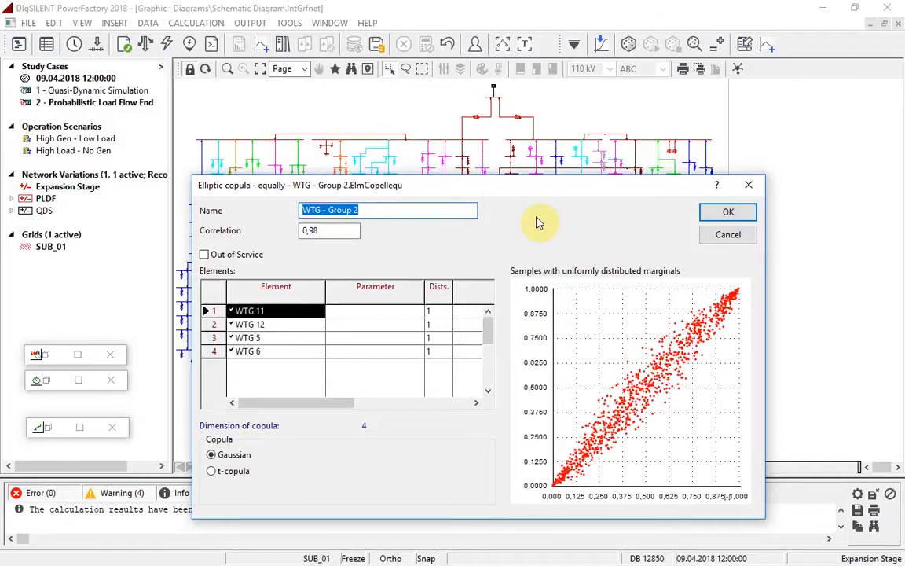
{"action": "key", "text": "Escape"}
{"action": "left_click", "coordinate": [625, 201]}
Review the Probabilistic Analysis settings without executing, and load the Prob. AC Load Flow - MC - Statistics results
{"action": "left_click", "coordinate": [631, 46]}
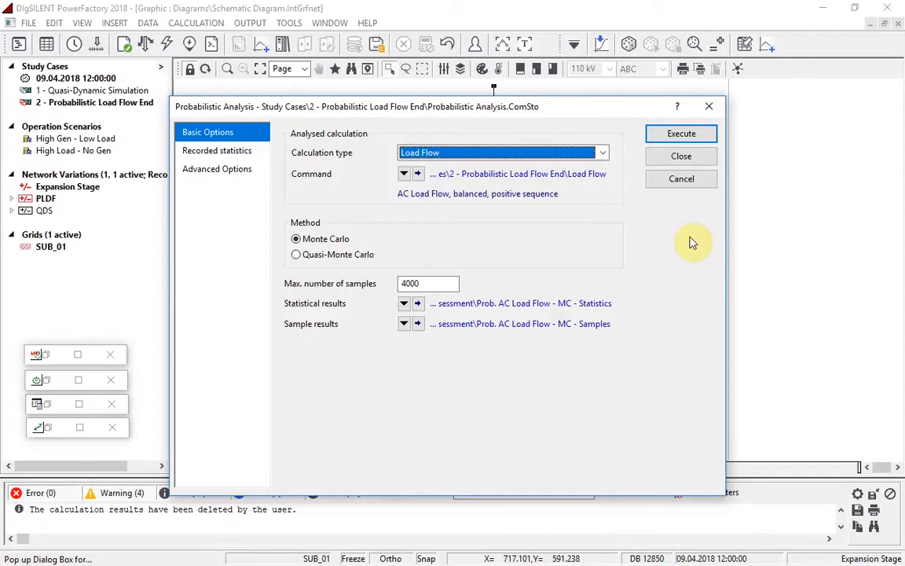
{"action": "left_click", "coordinate": [682, 179]}
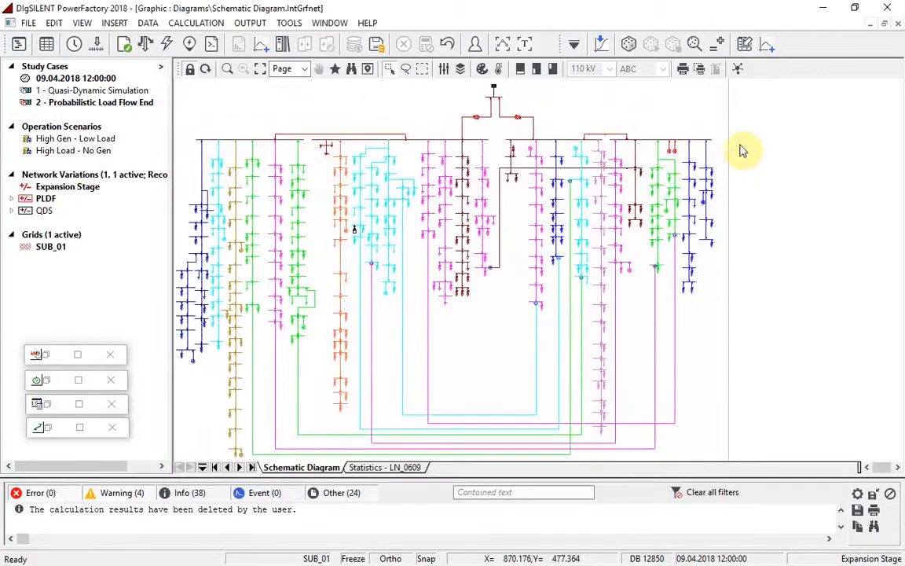
{"action": "left_click", "coordinate": [748, 47]}
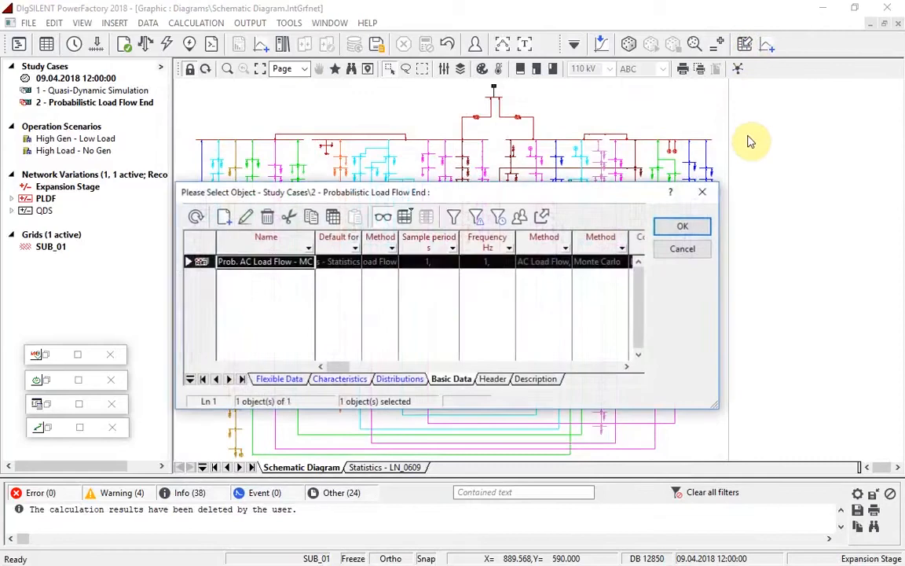
{"action": "left_click", "coordinate": [682, 226]}
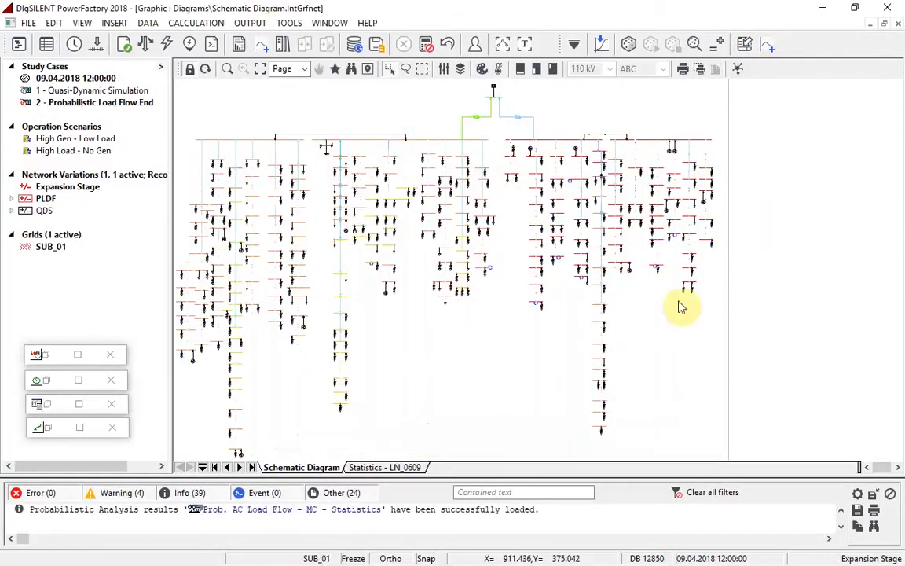
Review the line list's loading statistics, minimize it and bring up the Statistics - LN_0609 plots
{"action": "left_click", "coordinate": [49, 429]}
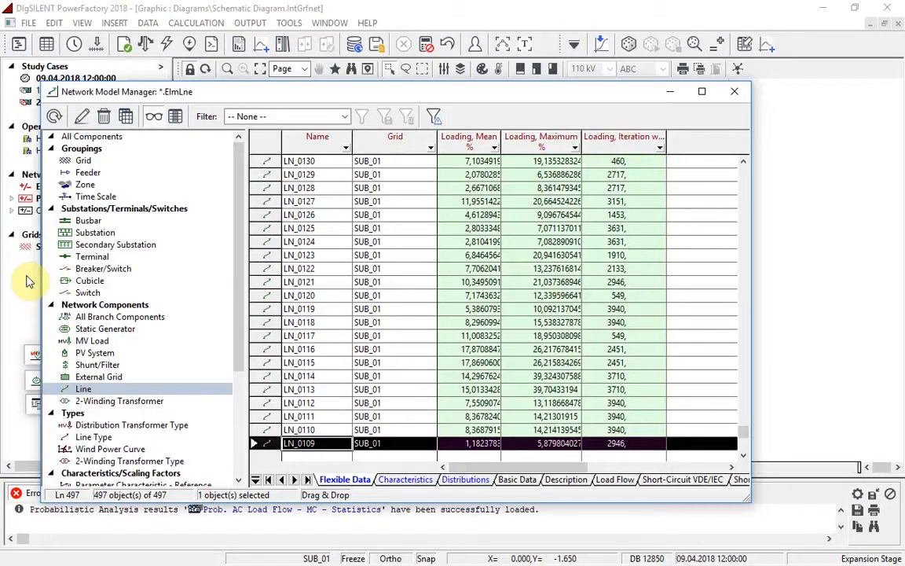
{"action": "left_click", "coordinate": [669, 92]}
{"action": "left_click", "coordinate": [404, 467]}
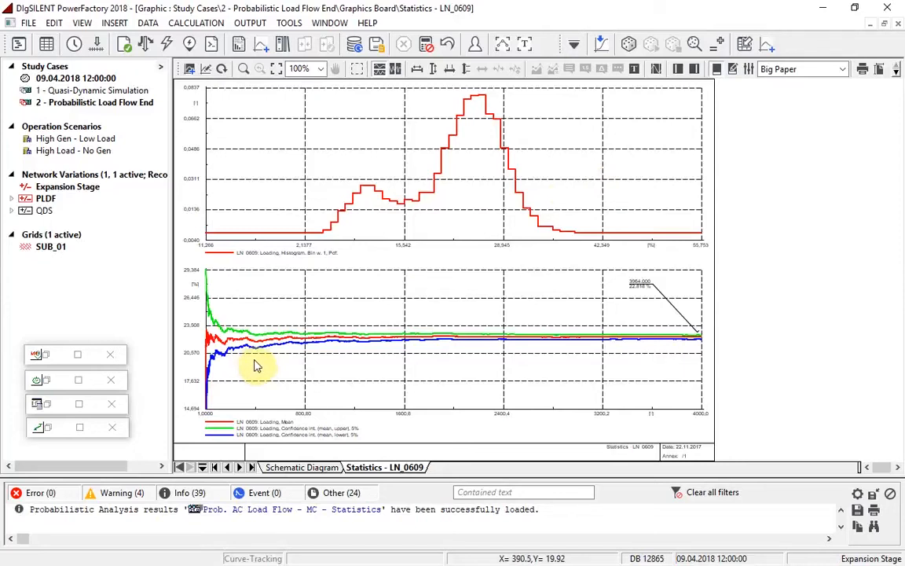
Execute the Probabilistic Analysis Player for sample 2717, taken from line LN_0129's loading iteration value, and display the Schematic Diagram
{"action": "left_click", "coordinate": [43, 386]}
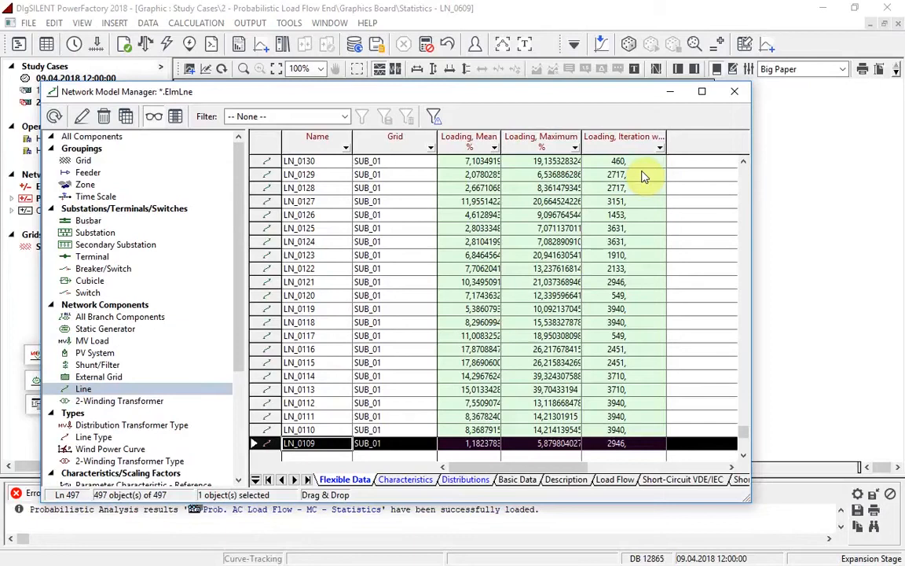
{"action": "left_click", "coordinate": [638, 175]}
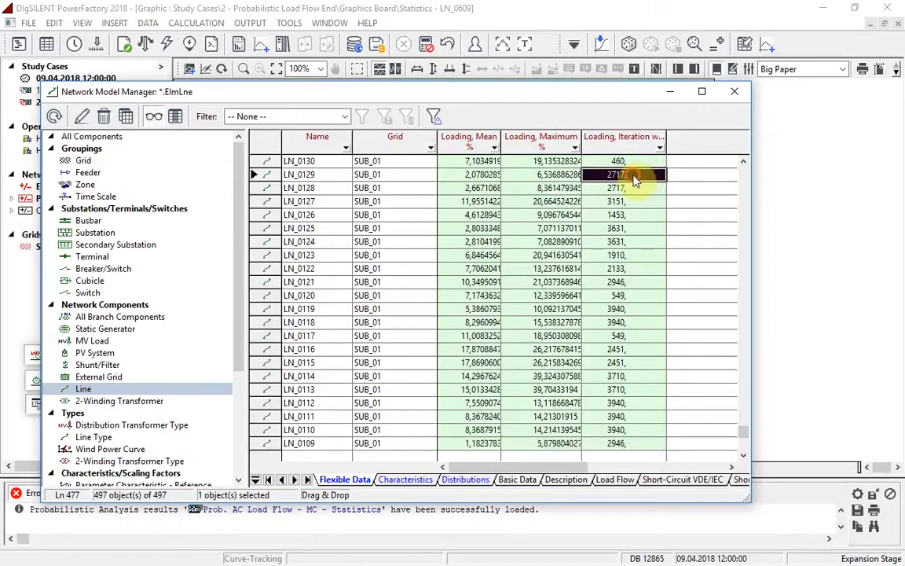
{"action": "left_click", "coordinate": [670, 91]}
{"action": "left_click", "coordinate": [699, 47]}
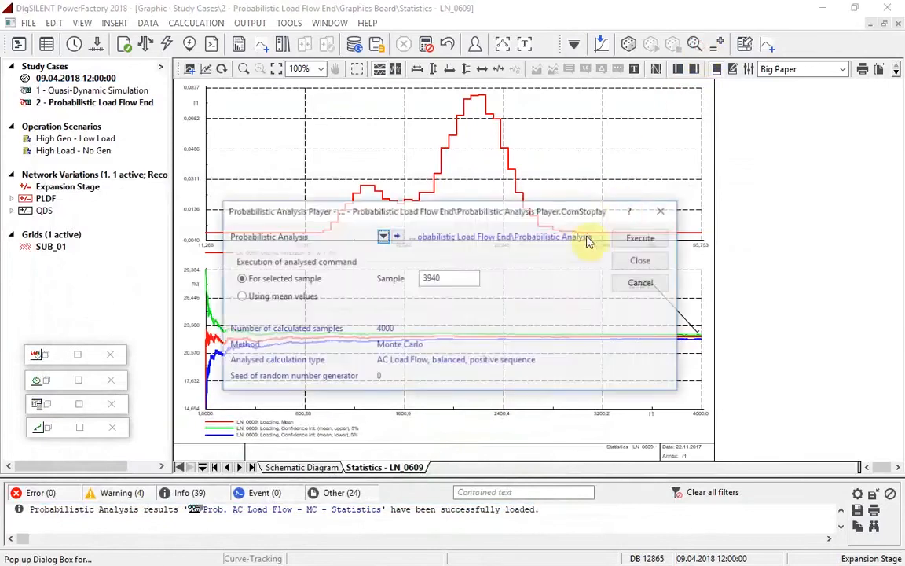
{"action": "left_click_drag", "start_coordinate": [444, 278], "coordinate": [407, 278]}
{"action": "type", "text": "2717,"}
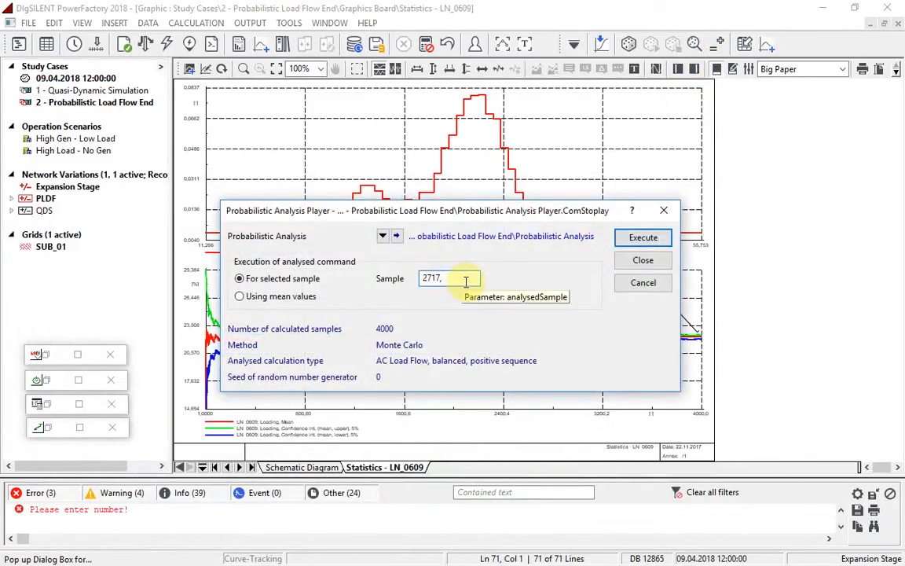
{"action": "key", "text": "BackSpace"}
{"action": "left_click", "coordinate": [643, 237]}
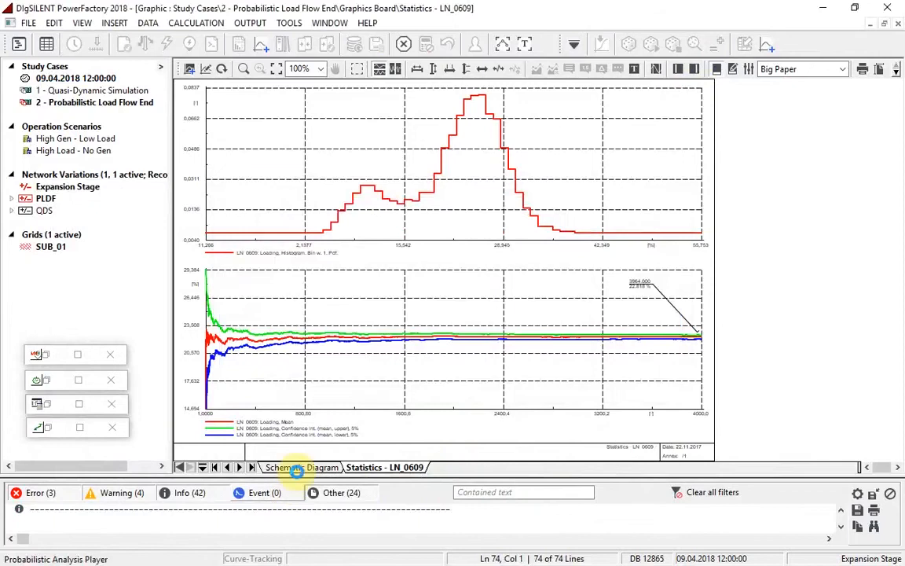
{"action": "left_click", "coordinate": [300, 467]}
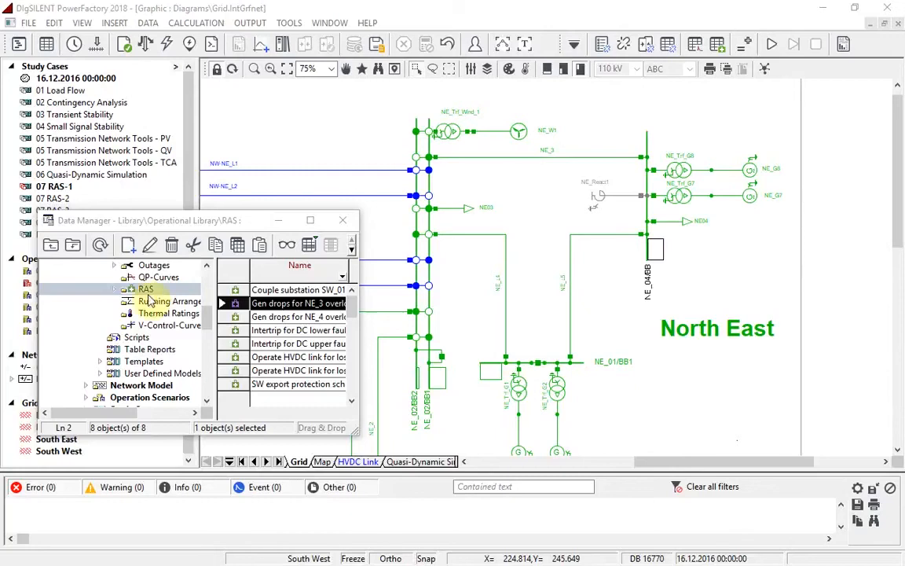
Inspect the remedial action scheme "Gen drops for NE_3 overload" and its trigger condition "NE_3 is overloaded", then close both
{"action": "double_click", "coordinate": [263, 303]}
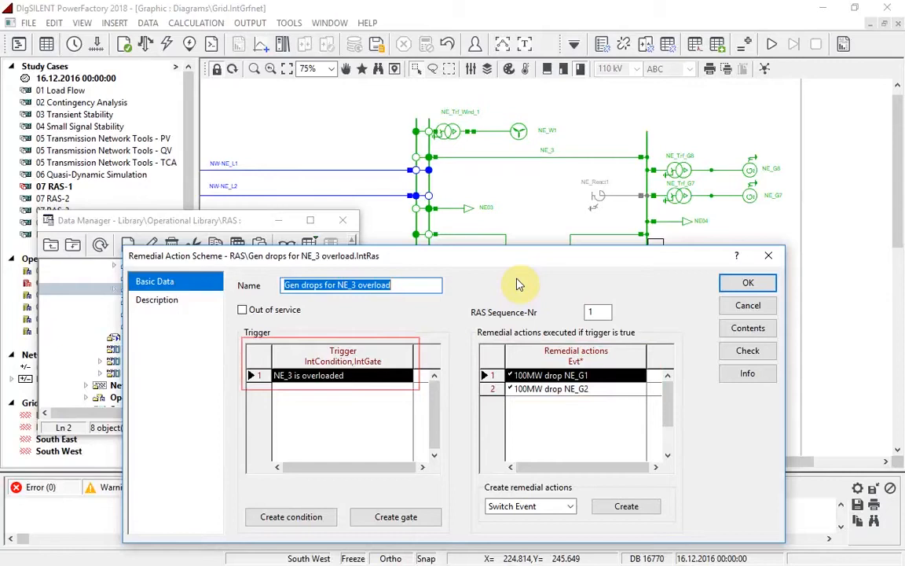
{"action": "double_click", "coordinate": [390, 379]}
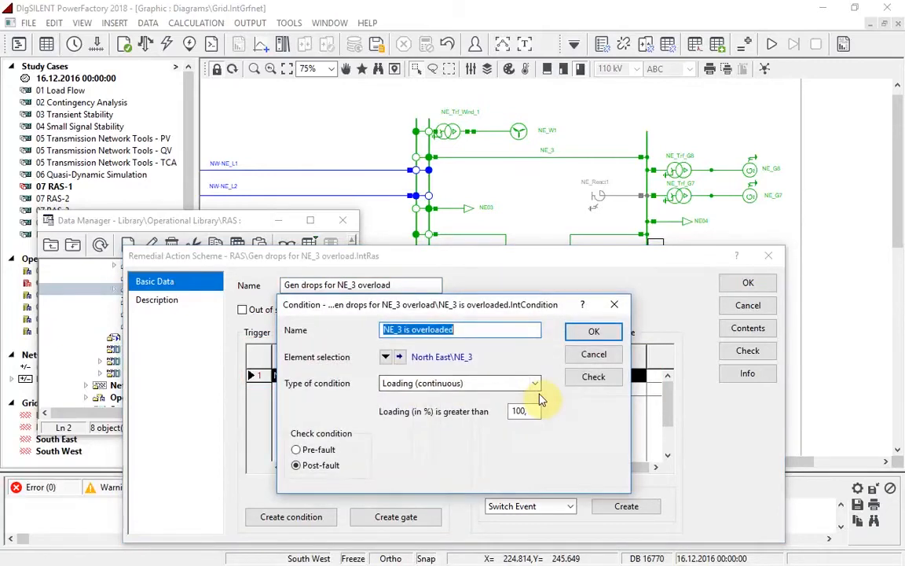
{"action": "key", "text": "Escape"}
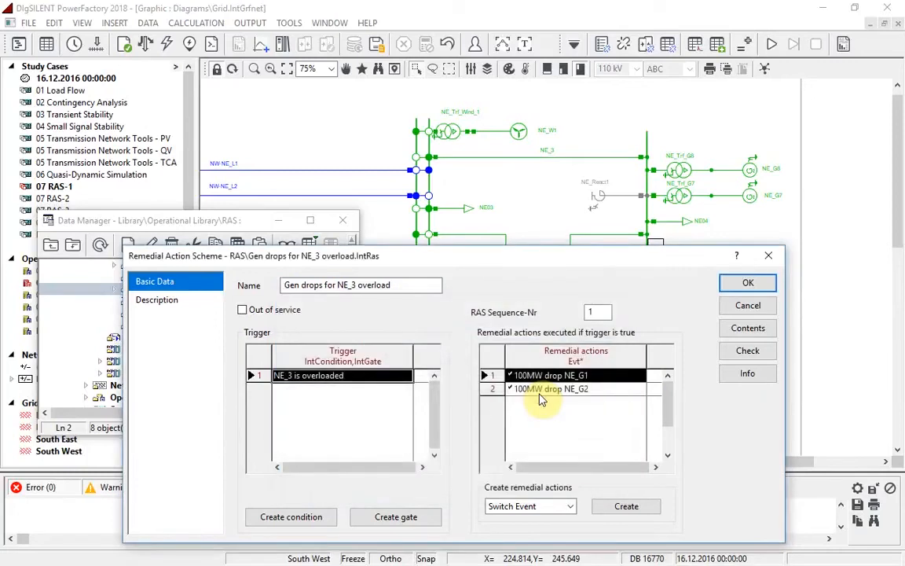
{"action": "key", "text": "Escape"}
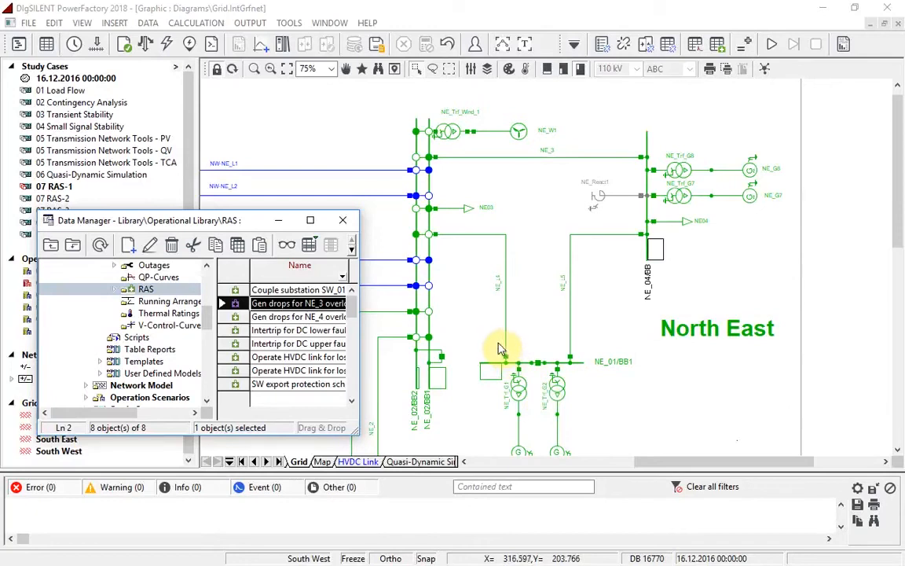
Set the remedial action scheme "Gen drops for NE_3 overload" out of service
{"action": "double_click", "coordinate": [230, 307]}
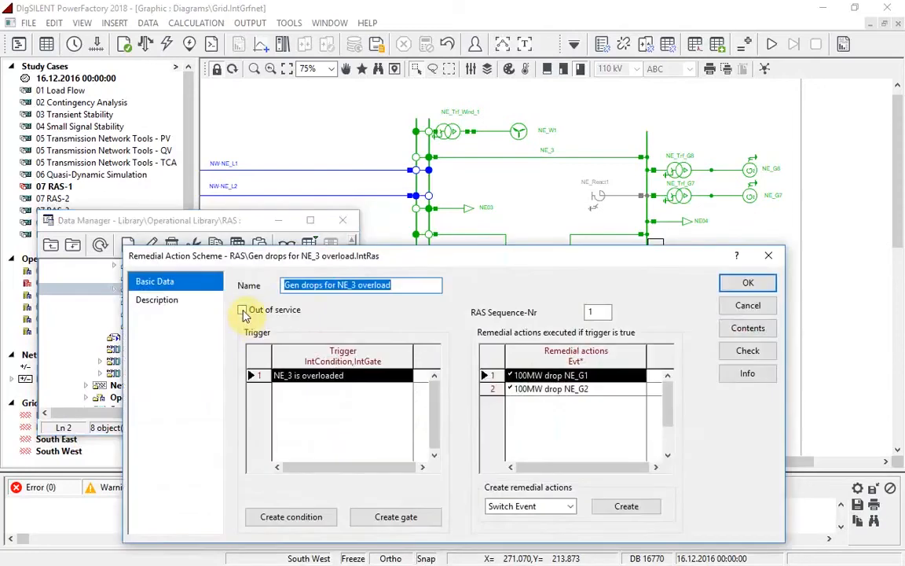
{"action": "left_click", "coordinate": [242, 310]}
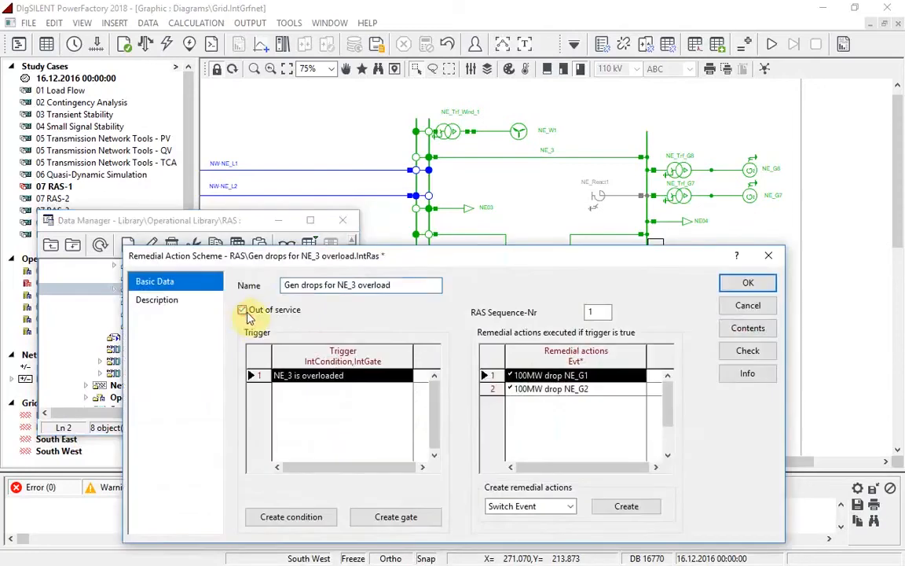
{"action": "left_click", "coordinate": [747, 283]}
Execute a single contingency for line NE_L4 with the scheme out of service and check the loading of line NE_3
{"action": "right_click", "coordinate": [505, 250]}
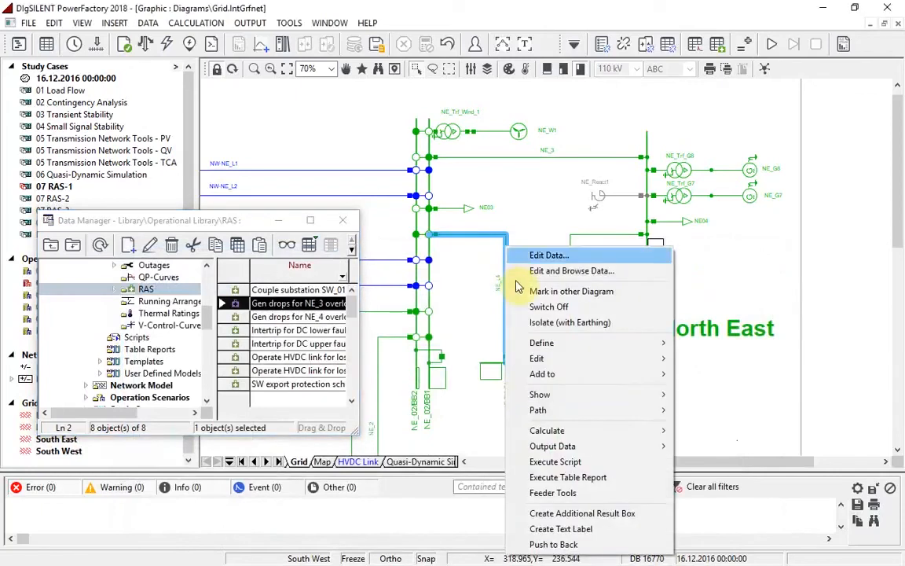
{"action": "mouse_move", "coordinate": [669, 434]}
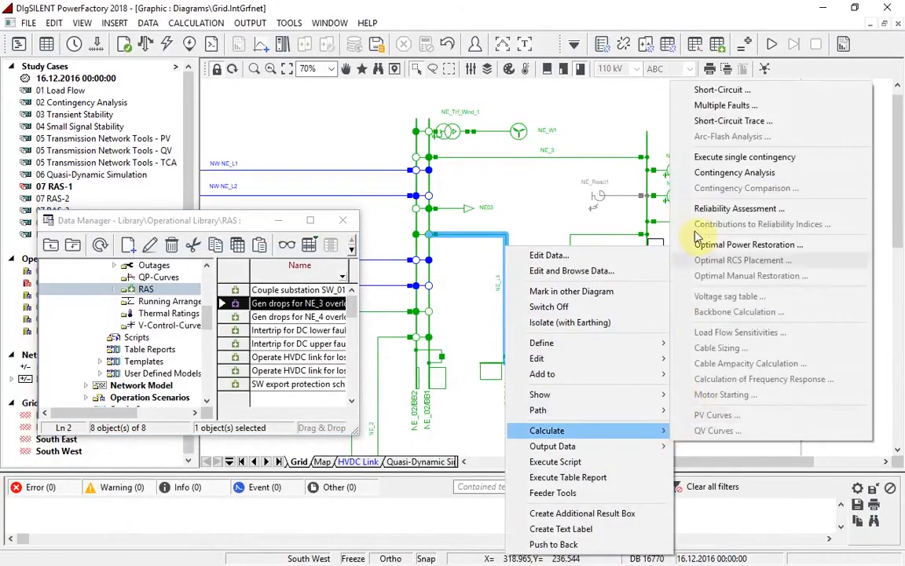
{"action": "left_click", "coordinate": [750, 156]}
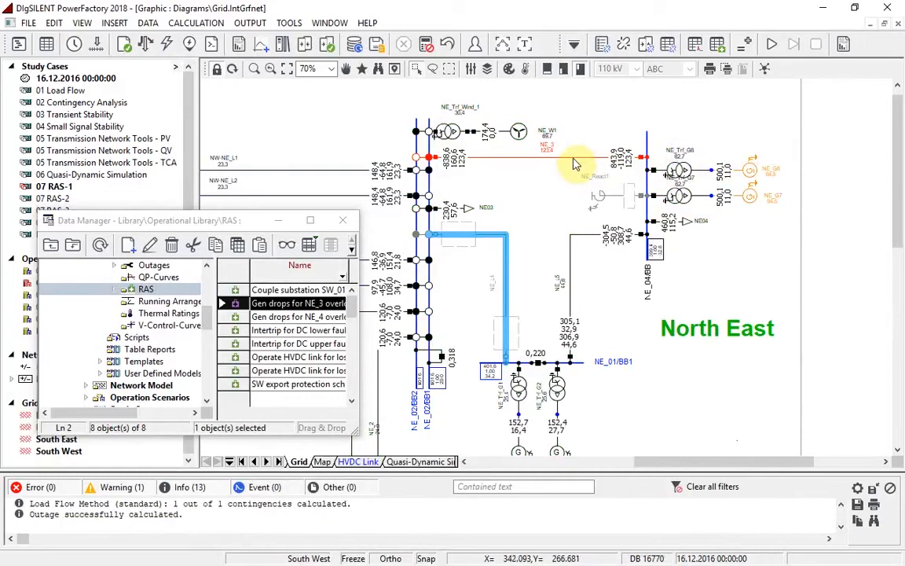
{"action": "mouse_move", "coordinate": [548, 154]}
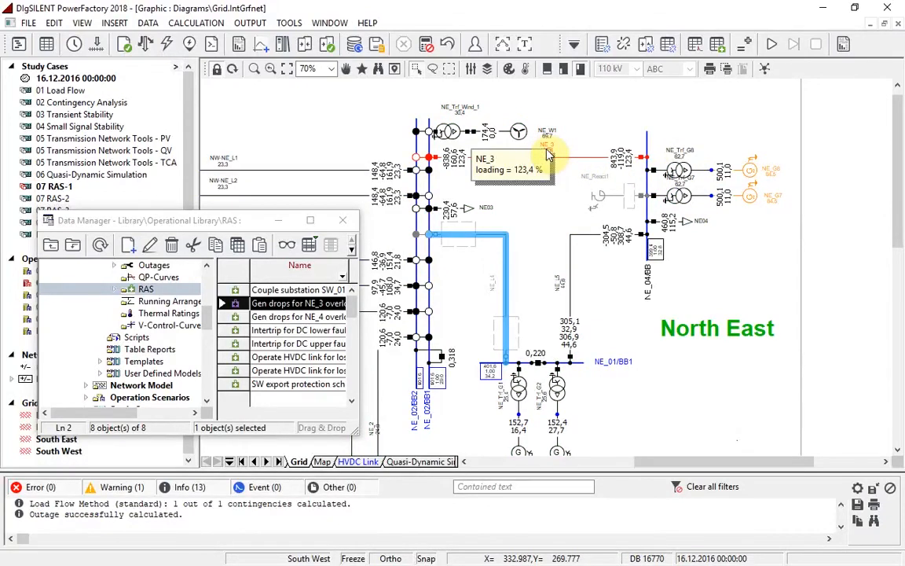
Put the remedial action scheme "Gen drops for NE_3 overload" back in service
{"action": "double_click", "coordinate": [233, 307]}
{"action": "left_click", "coordinate": [253, 309]}
{"action": "left_click", "coordinate": [750, 284]}
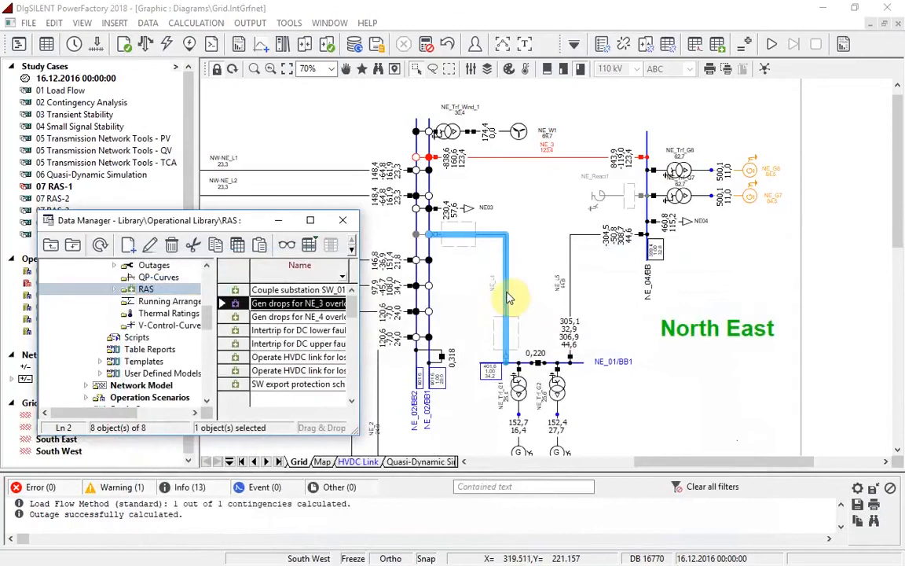
Rerun the single contingency for line NE_L4 with the scheme in service, check NE_3's loading and minimize the Data Manager
{"action": "right_click", "coordinate": [507, 296]}
{"action": "mouse_move", "coordinate": [641, 442]}
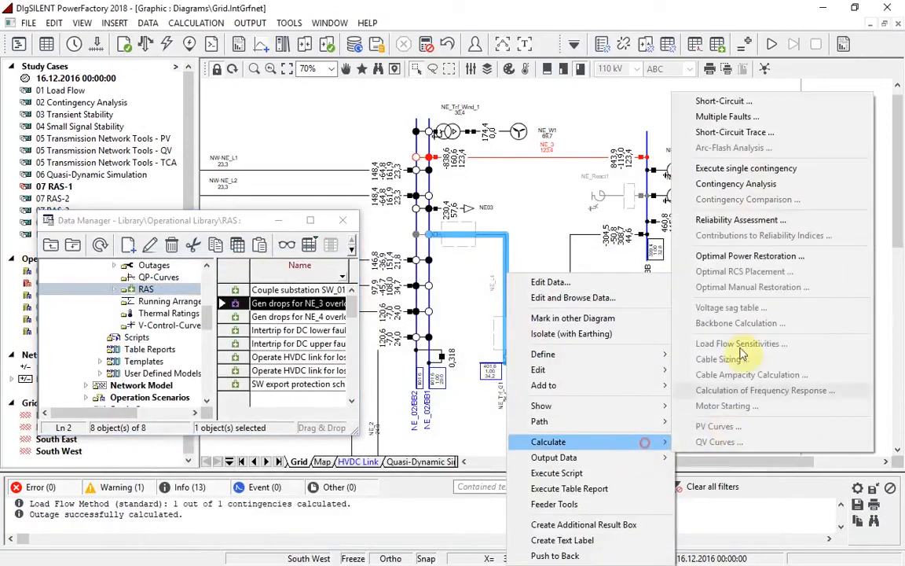
{"action": "left_click", "coordinate": [751, 168]}
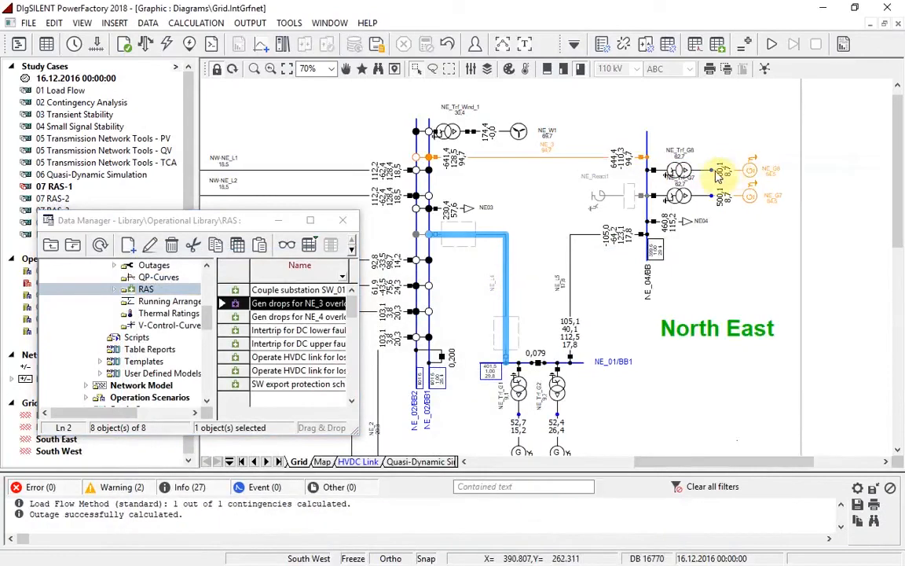
{"action": "mouse_move", "coordinate": [548, 157]}
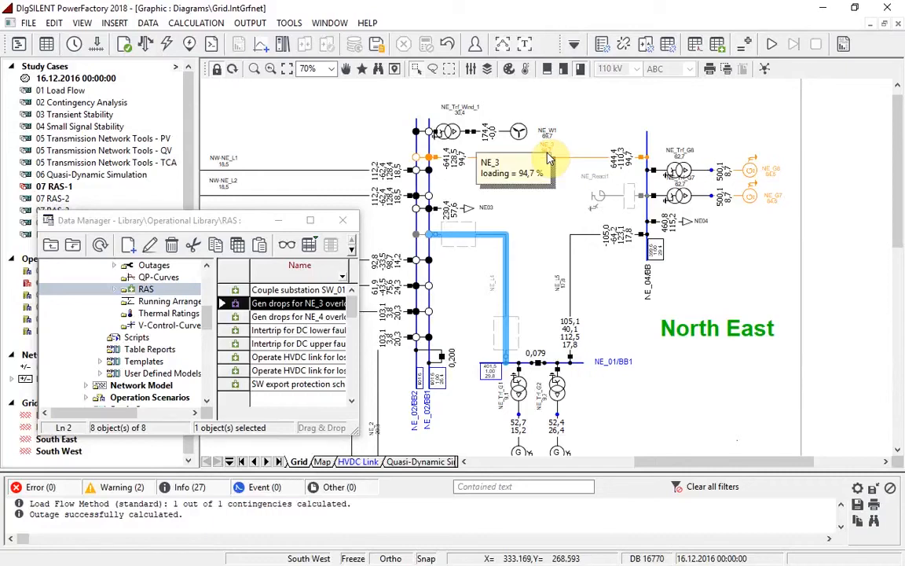
{"action": "left_click", "coordinate": [277, 220]}
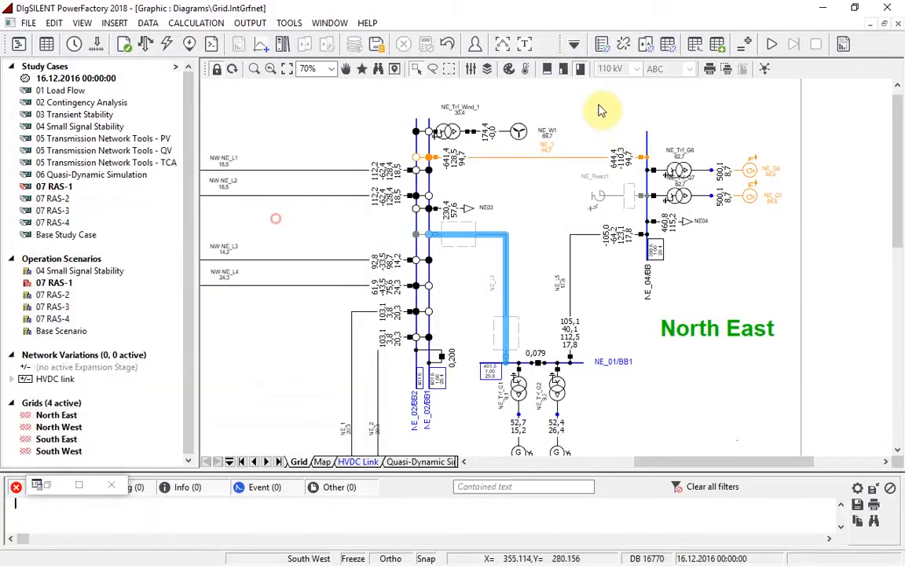
Review the remedial action schemes considered in the Contingency Analysis, and execute the analysis using AC Load Flow Calculation
{"action": "left_click", "coordinate": [622, 44]}
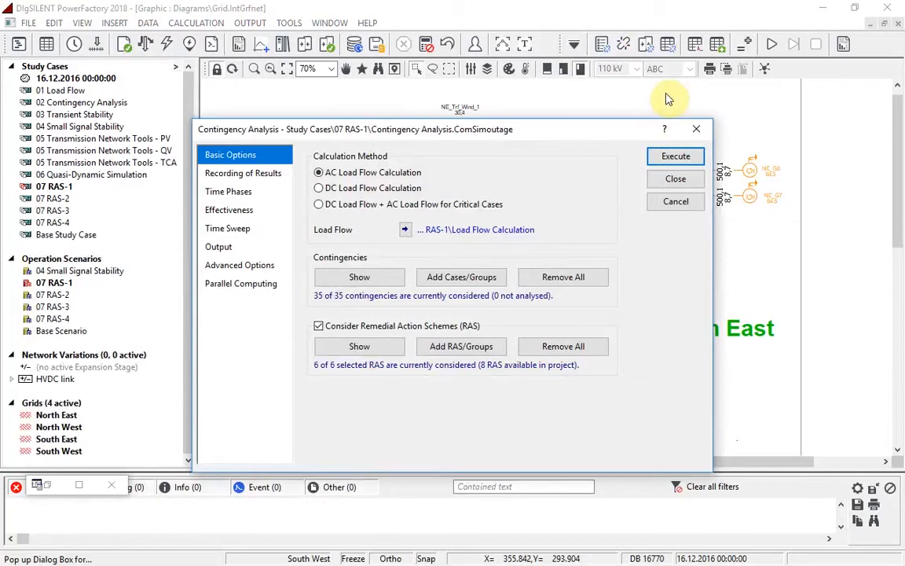
{"action": "left_click", "coordinate": [374, 348]}
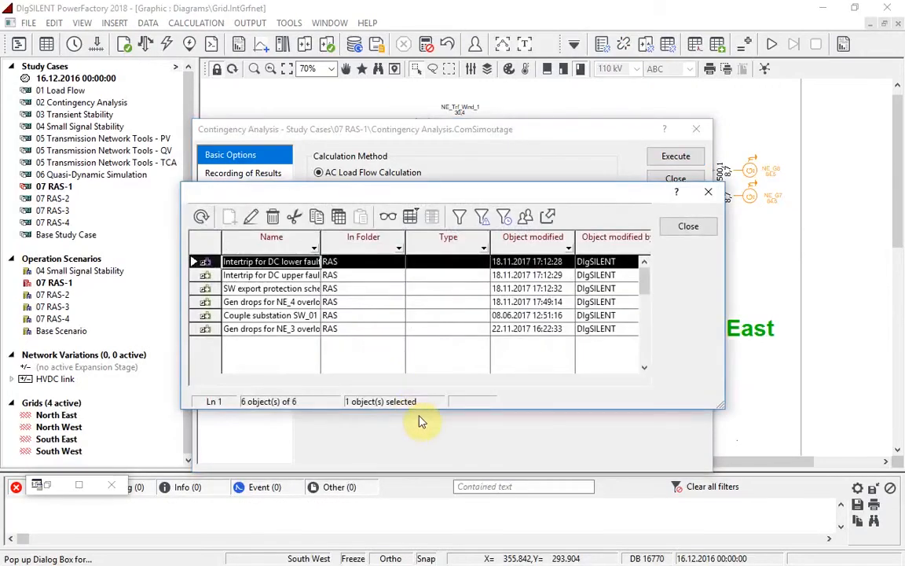
{"action": "key", "text": "Escape"}
{"action": "left_click", "coordinate": [683, 157]}
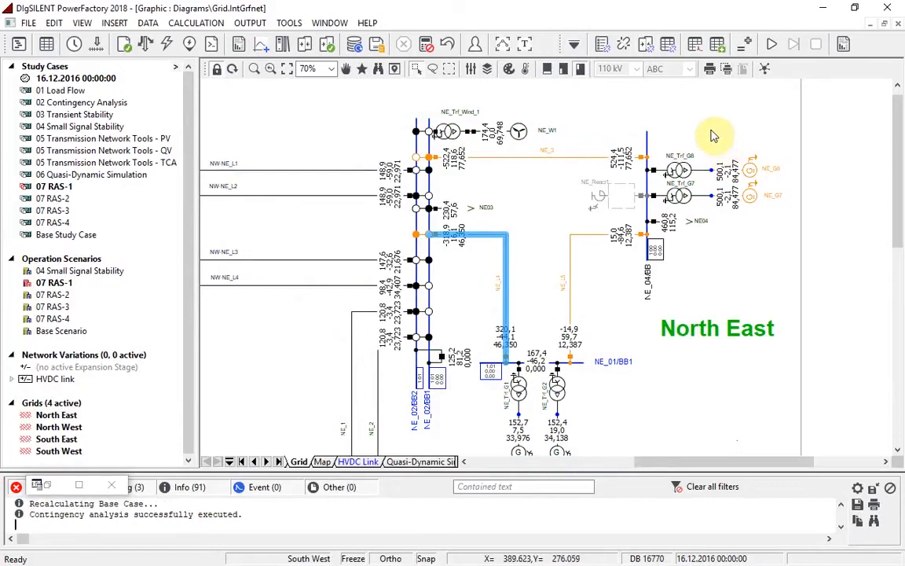
Enlarge the output window, filter its messages by "rem" to review the triggered remedial action schemes, and clear the filter
{"action": "left_click", "coordinate": [523, 44]}
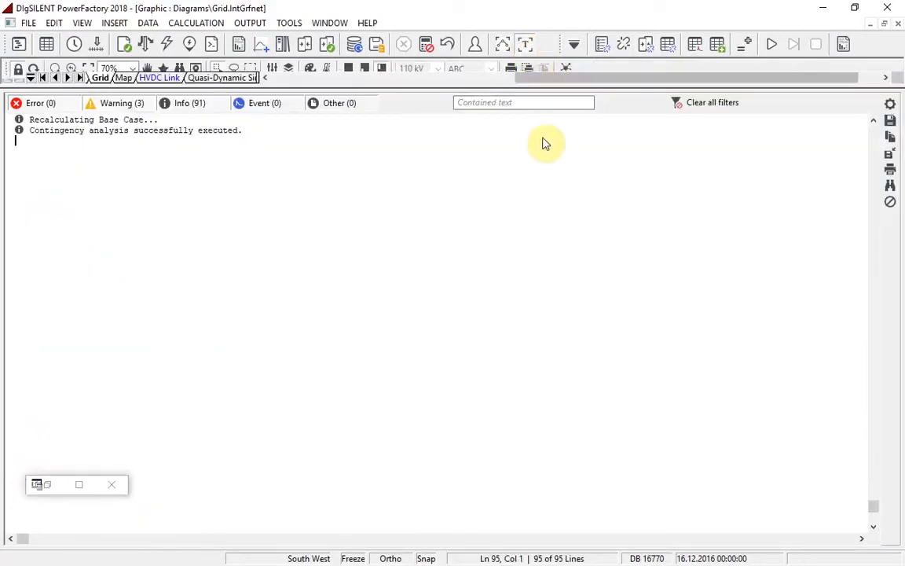
{"action": "left_click", "coordinate": [472, 103]}
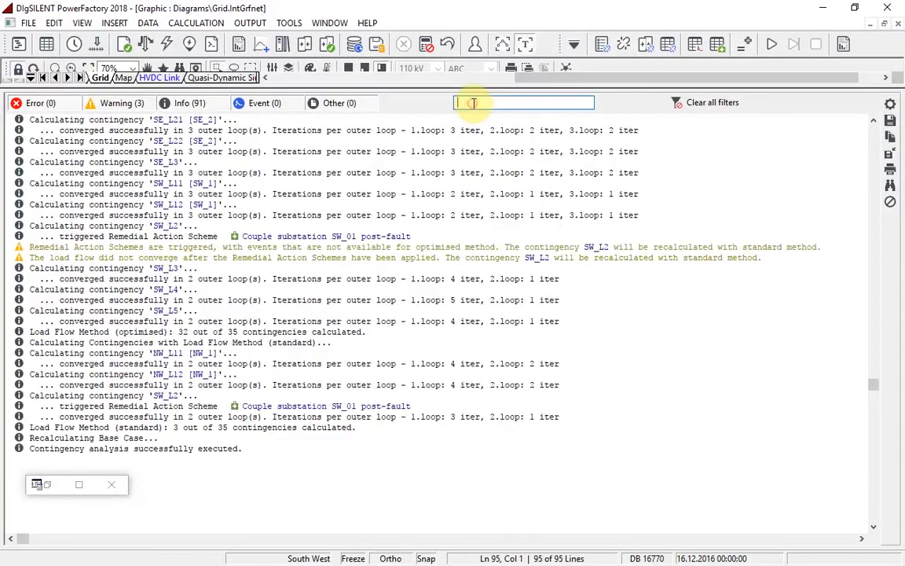
{"action": "type", "text": "re"}
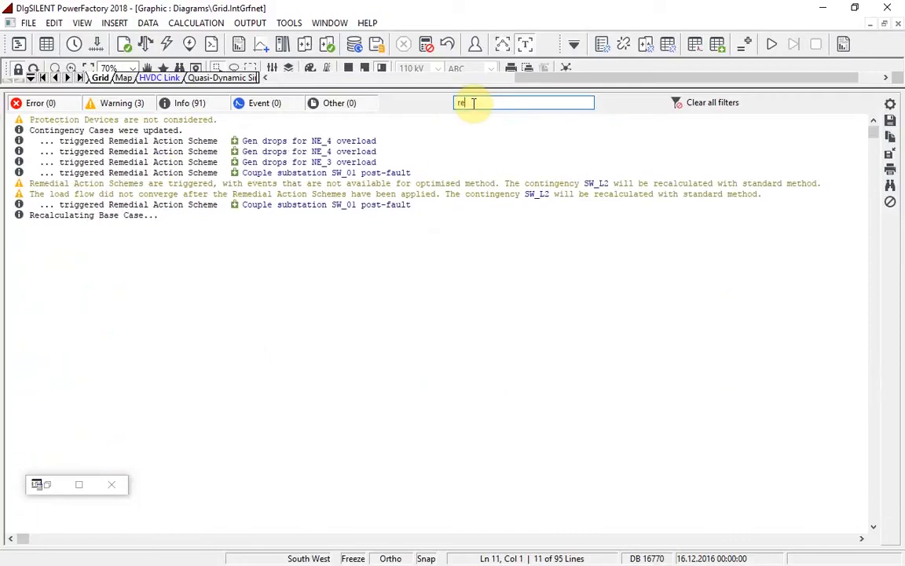
{"action": "type", "text": "m"}
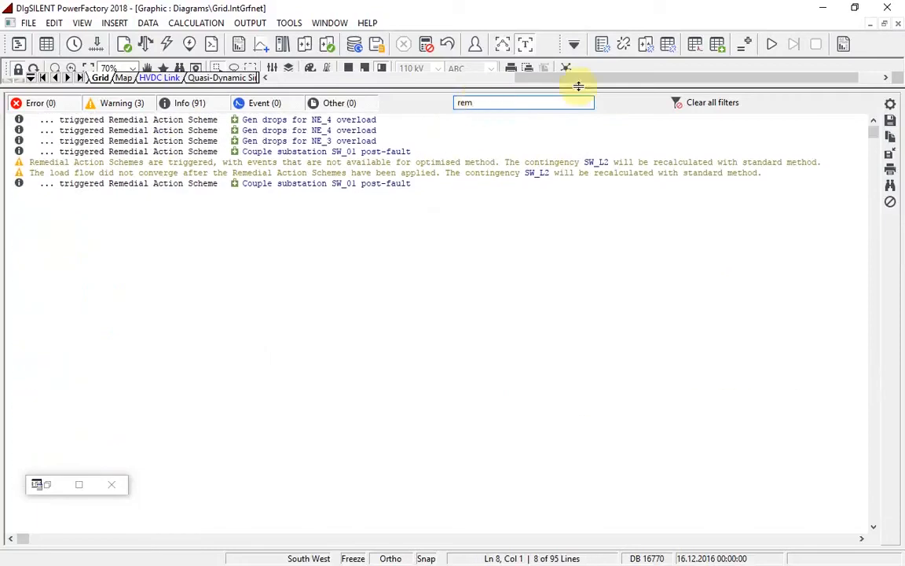
{"action": "left_click", "coordinate": [723, 107]}
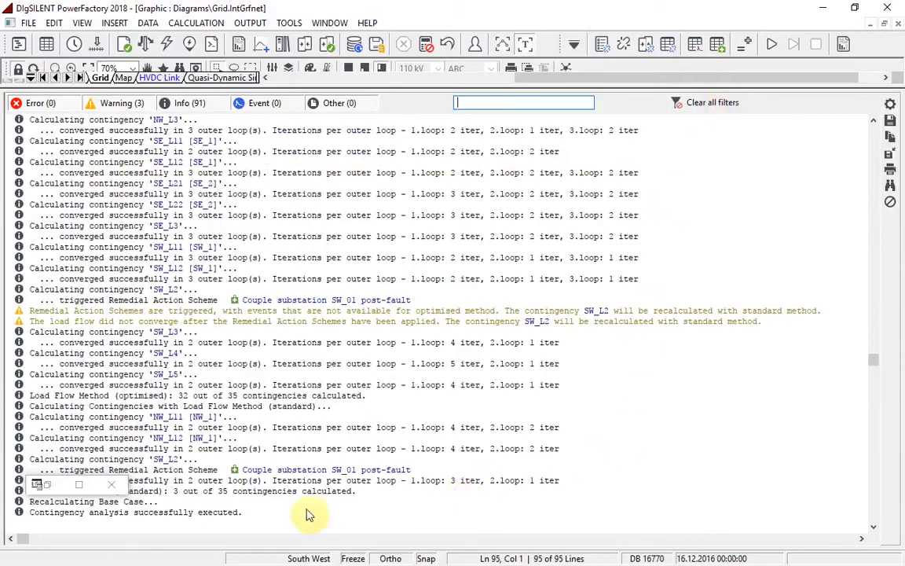
Inspect the triggers of the remedial action scheme "Couple substation SW_01 post-fault", including gate "Fault is on cct feeding SW_01" and a new nested gate's options, without saving
{"action": "double_click", "coordinate": [54, 486]}
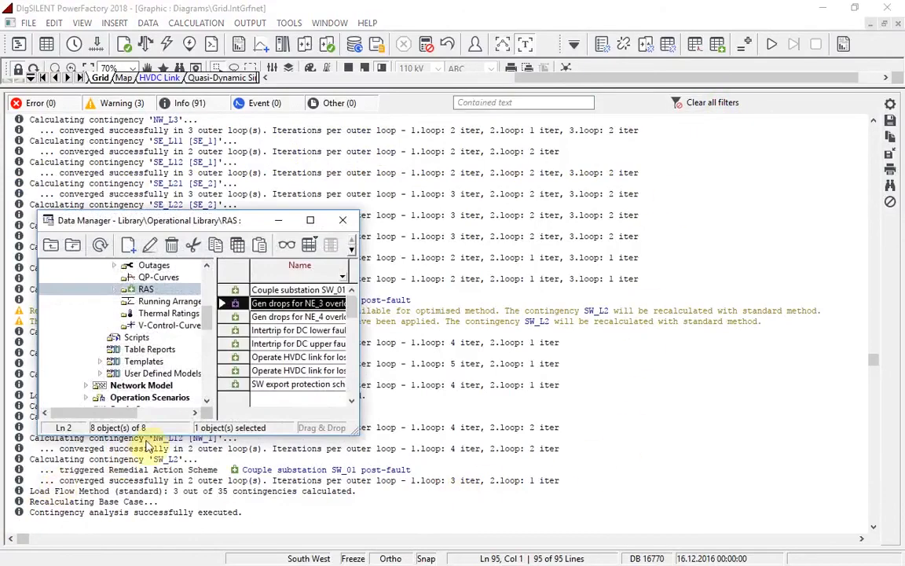
{"action": "double_click", "coordinate": [239, 290]}
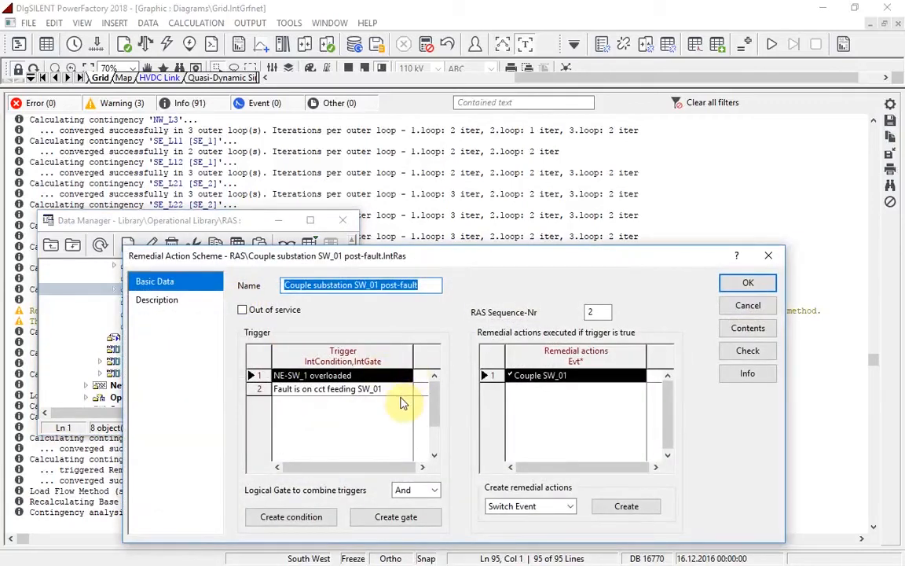
{"action": "double_click", "coordinate": [345, 389]}
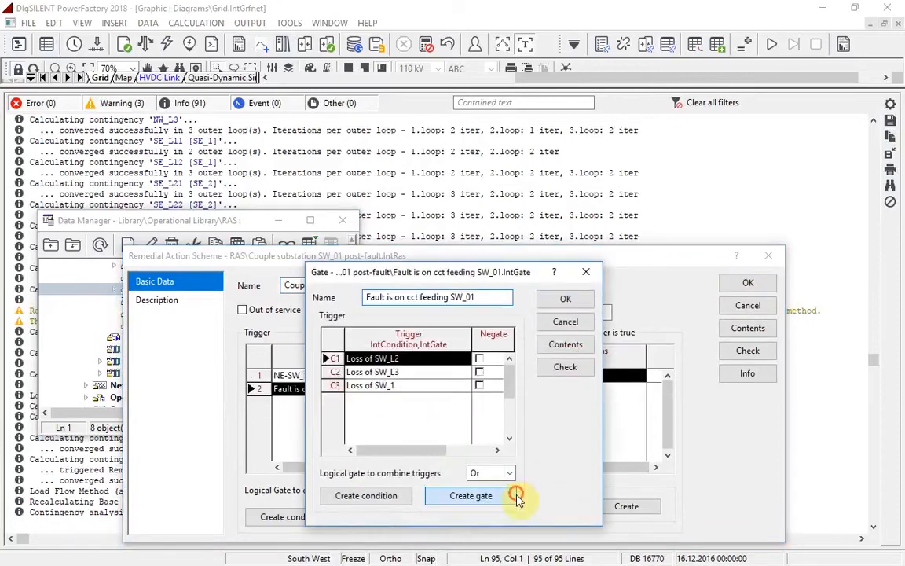
{"action": "left_click", "coordinate": [503, 495]}
{"action": "left_click_drag", "start_coordinate": [463, 278], "coordinate": [539, 301]}
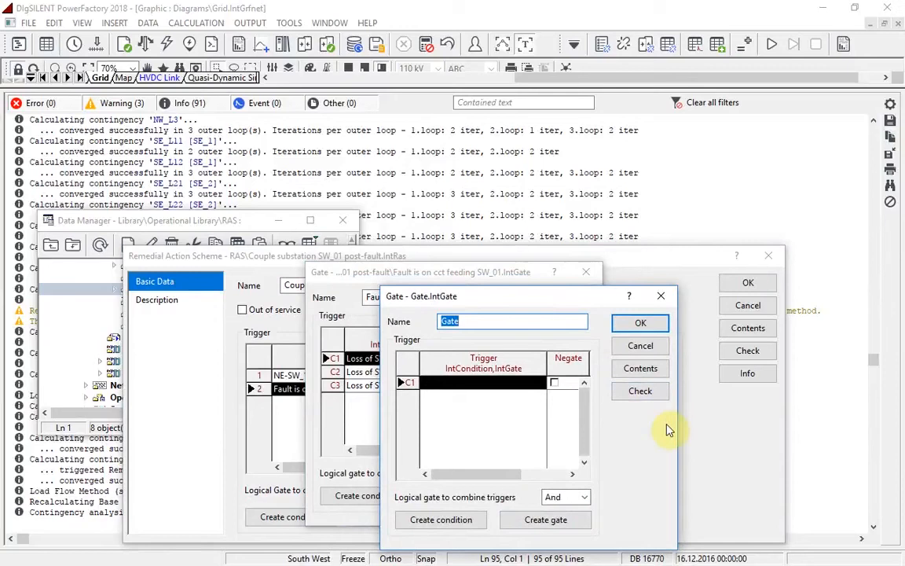
{"action": "key", "text": "Escape"}
{"action": "key", "text": "Escape"}
{"action": "key", "text": "Escape"}
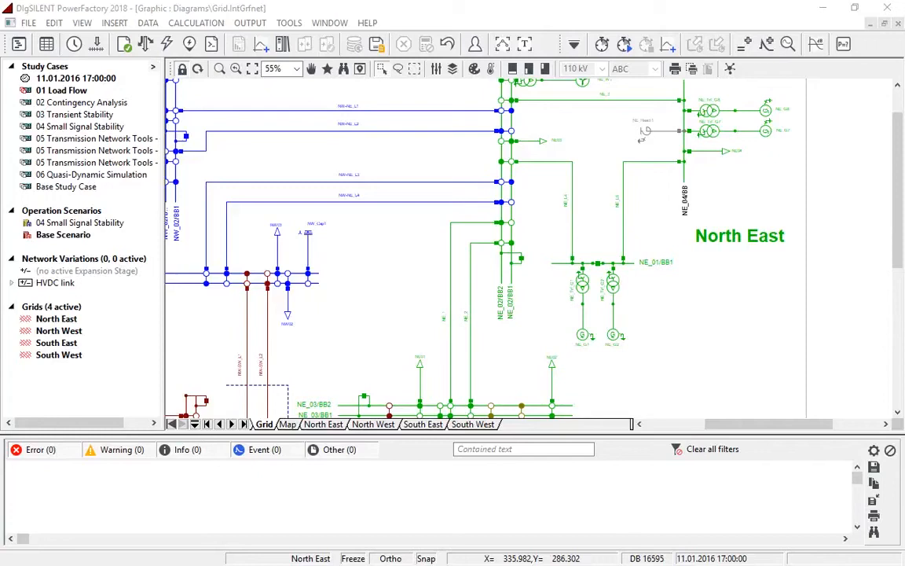
Copy the EXAC2 voltage regulator model from the contents of generator NE_G1's plant model, Plant_NE_G1
{"action": "left_click", "coordinate": [583, 336]}
{"action": "double_click", "coordinate": [582, 336]}
{"action": "left_click", "coordinate": [347, 385]}
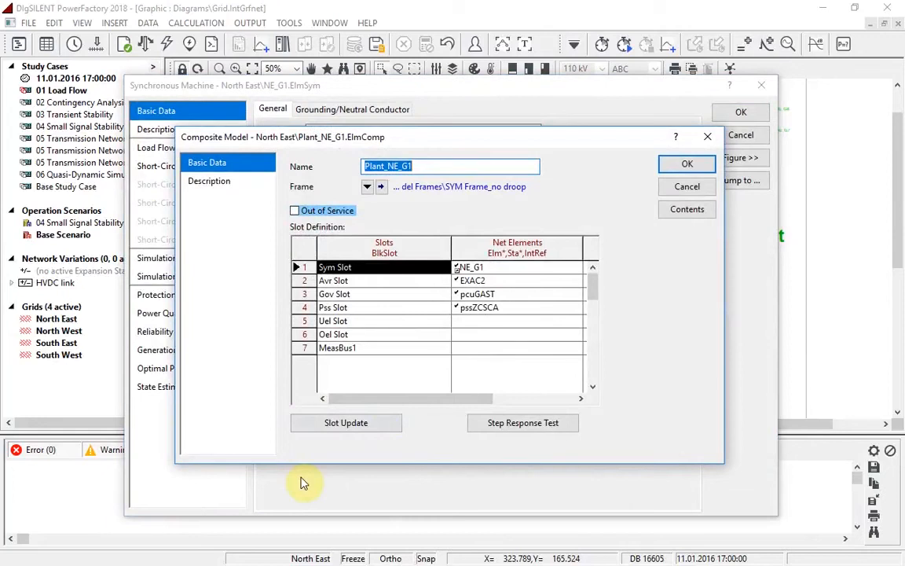
{"action": "left_click", "coordinate": [464, 281]}
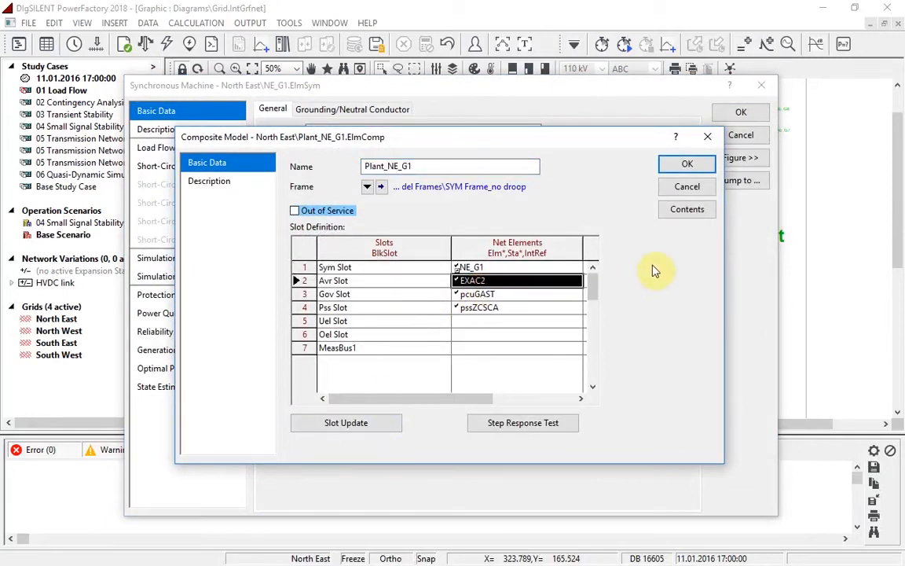
{"action": "left_click", "coordinate": [684, 209]}
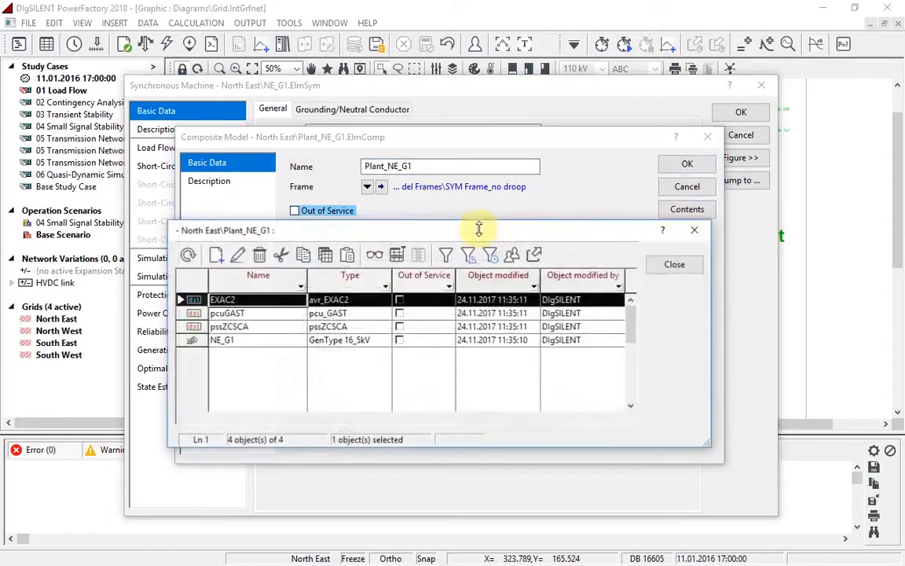
{"action": "right_click", "coordinate": [188, 301]}
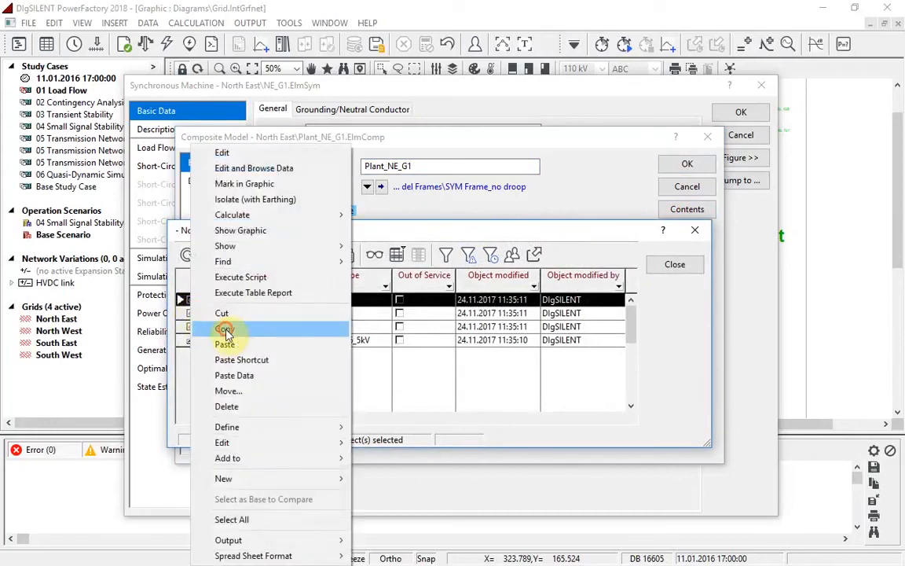
{"action": "left_click", "coordinate": [226, 331]}
{"action": "key", "text": "Escape"}
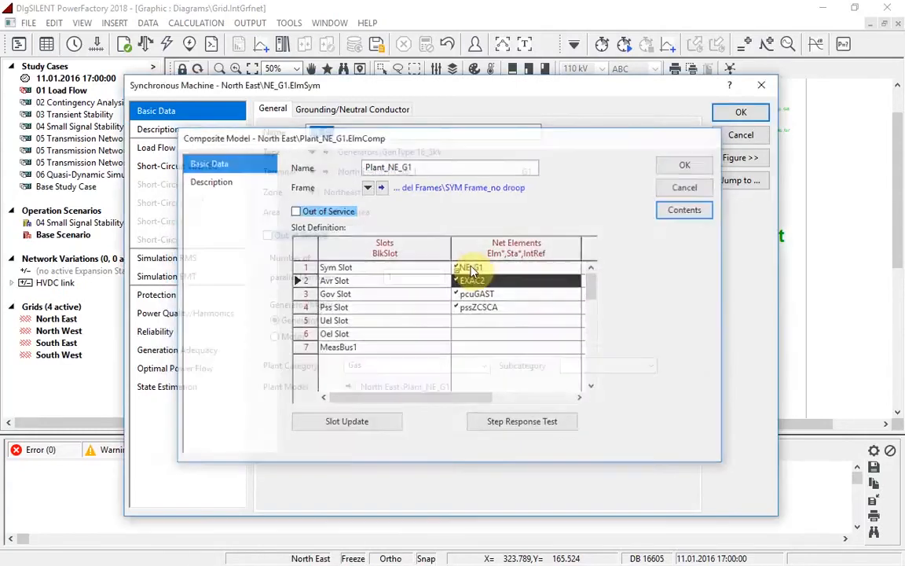
{"action": "key", "text": "Escape"}
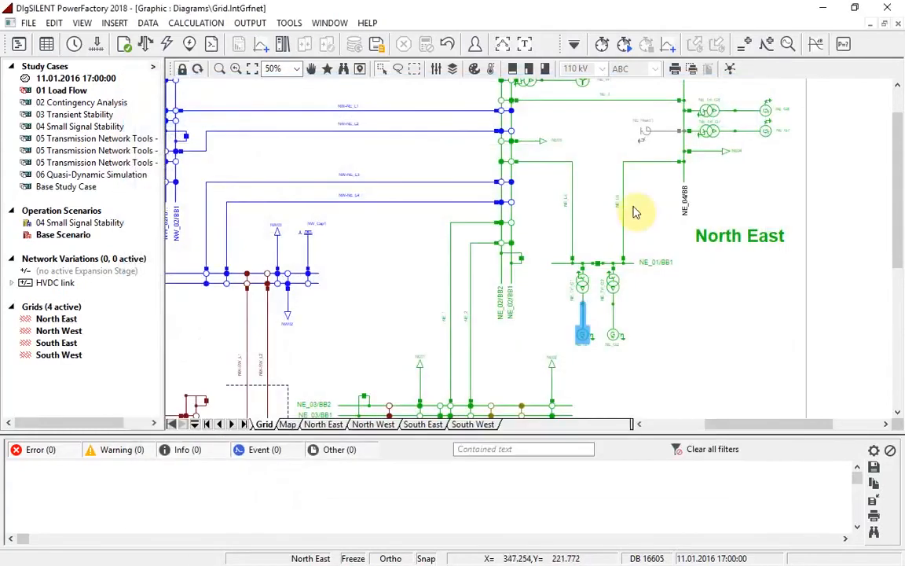
Set up a frequency response calculation with the copied EXAC2 model as input DSL and upss as input signal
{"action": "left_click", "coordinate": [817, 48]}
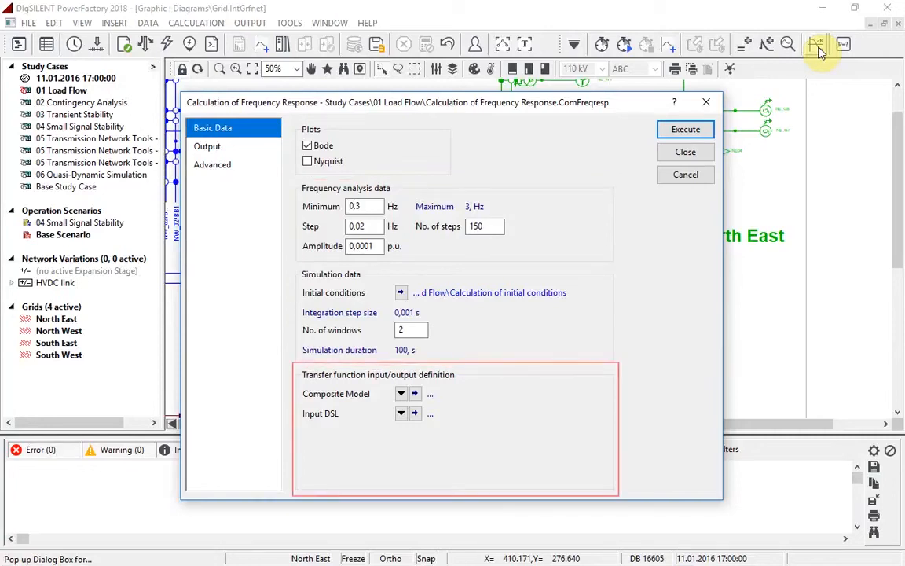
{"action": "left_click", "coordinate": [401, 413]}
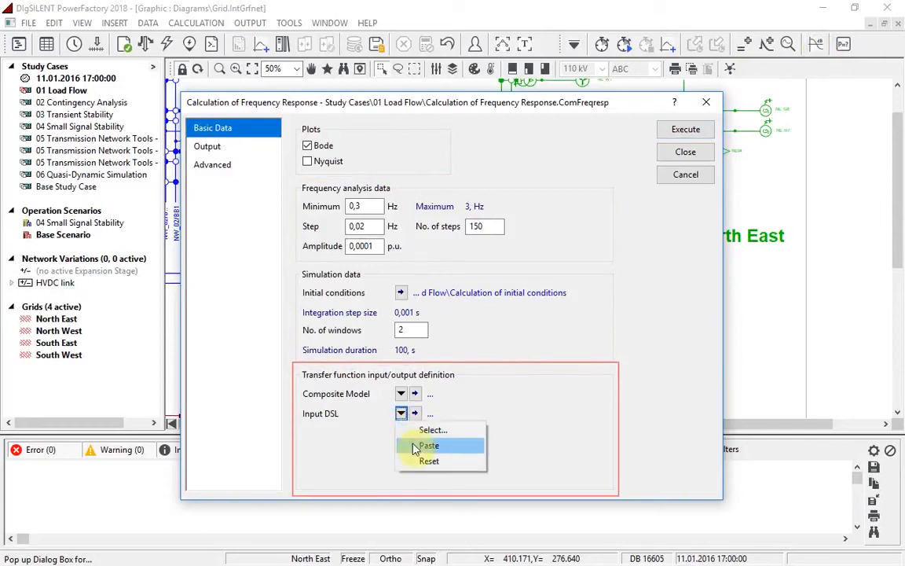
{"action": "left_click", "coordinate": [428, 446]}
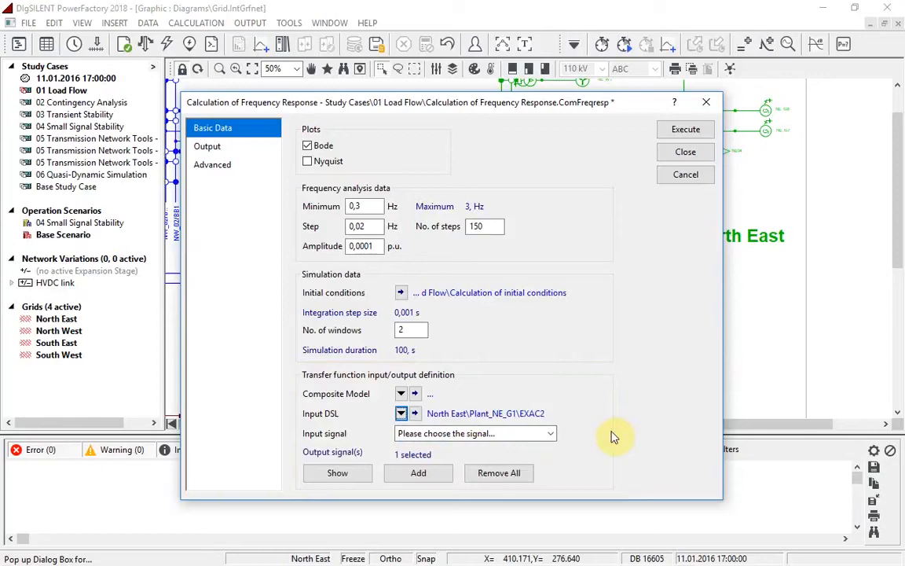
{"action": "left_click", "coordinate": [551, 434]}
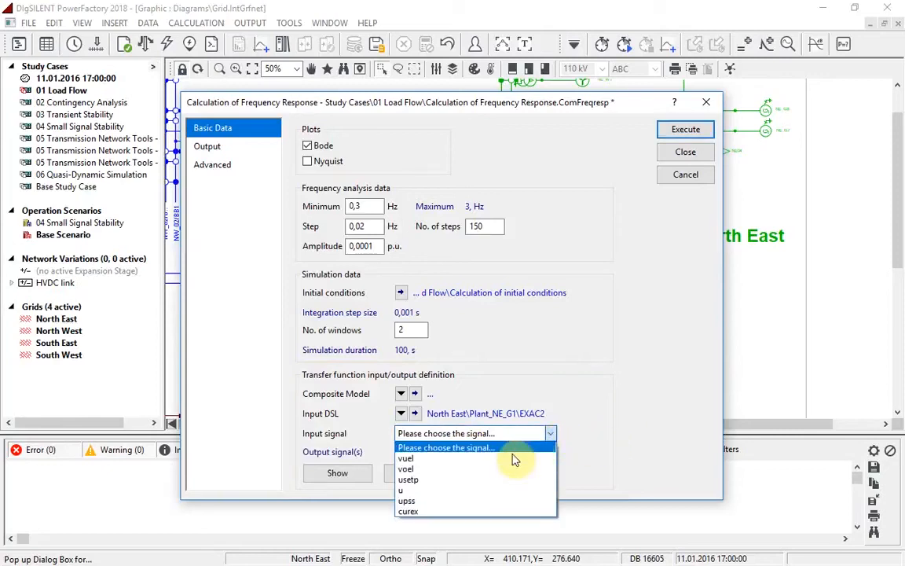
{"action": "left_click", "coordinate": [511, 501]}
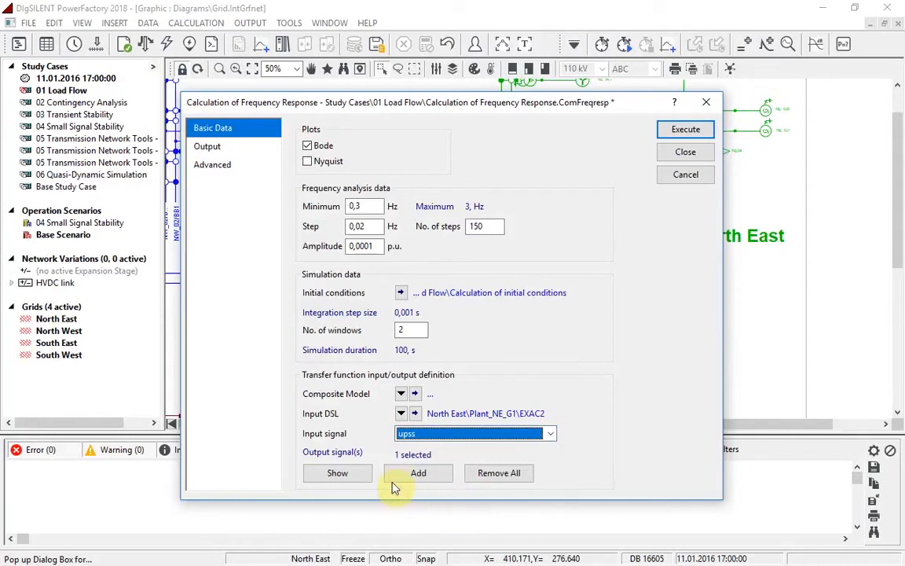
Review the output variable selected for NE_G1 and execute the frequency response calculation
{"action": "left_click", "coordinate": [348, 472]}
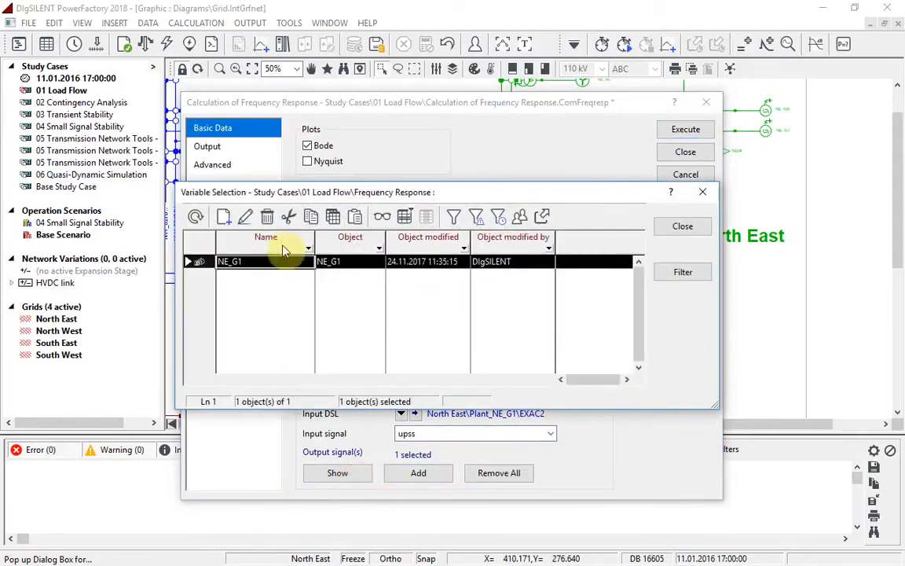
{"action": "double_click", "coordinate": [201, 263]}
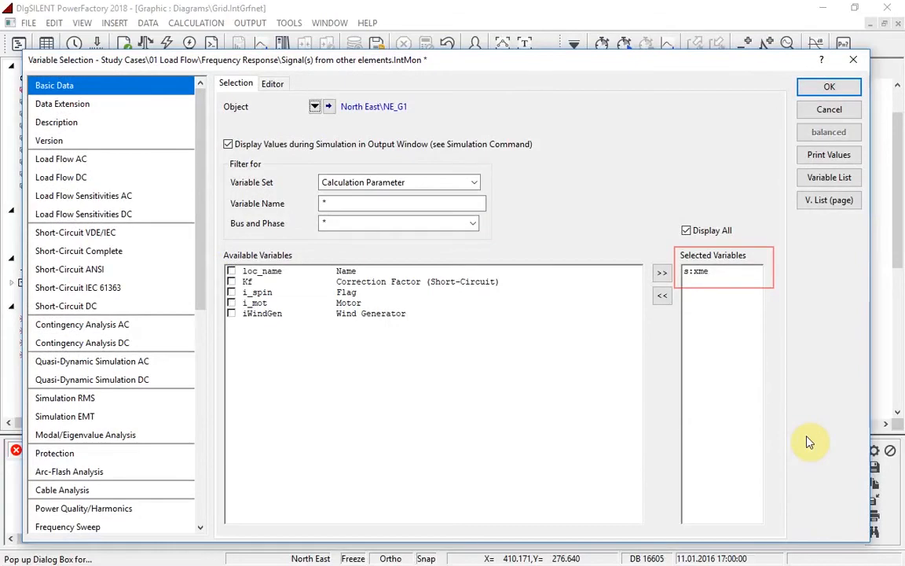
{"action": "key", "text": "Escape"}
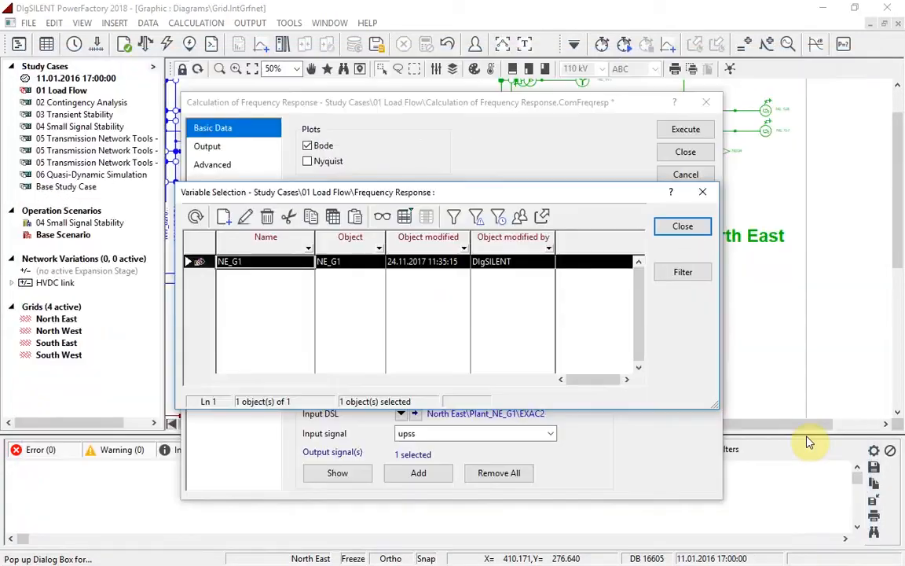
{"action": "key", "text": "Escape"}
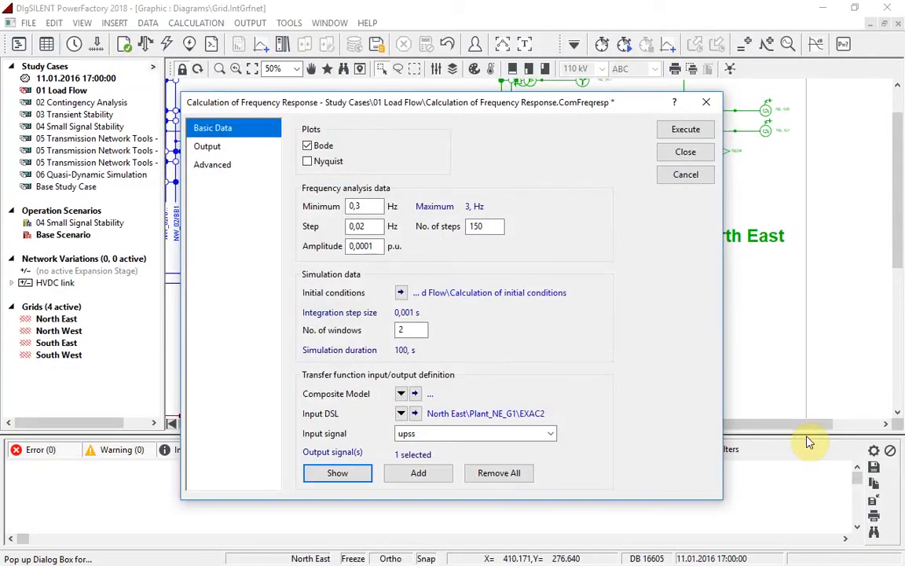
{"action": "left_click", "coordinate": [688, 130]}
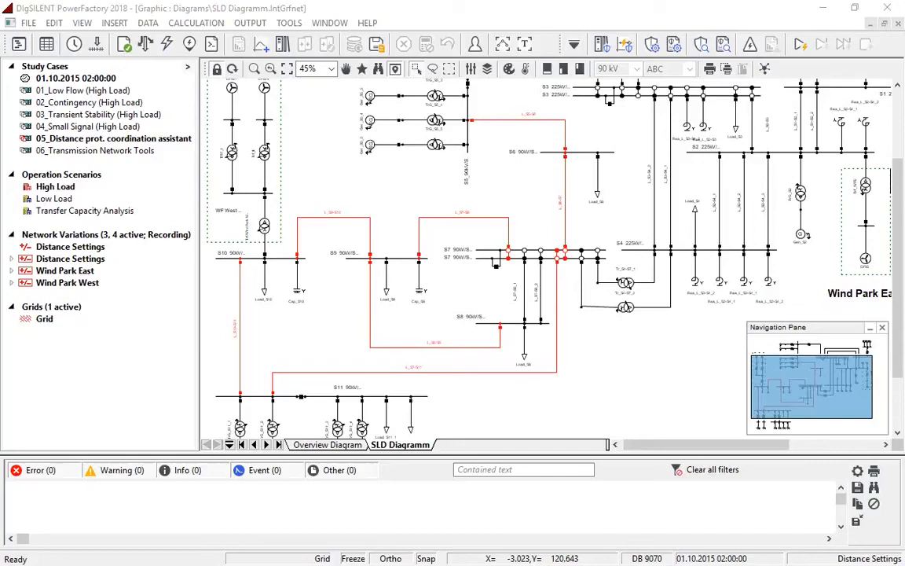
Check which protection devices the Protection Set contains in the Protection Graphic Assistant and leave the assistant without executing it
{"action": "left_click", "coordinate": [627, 45]}
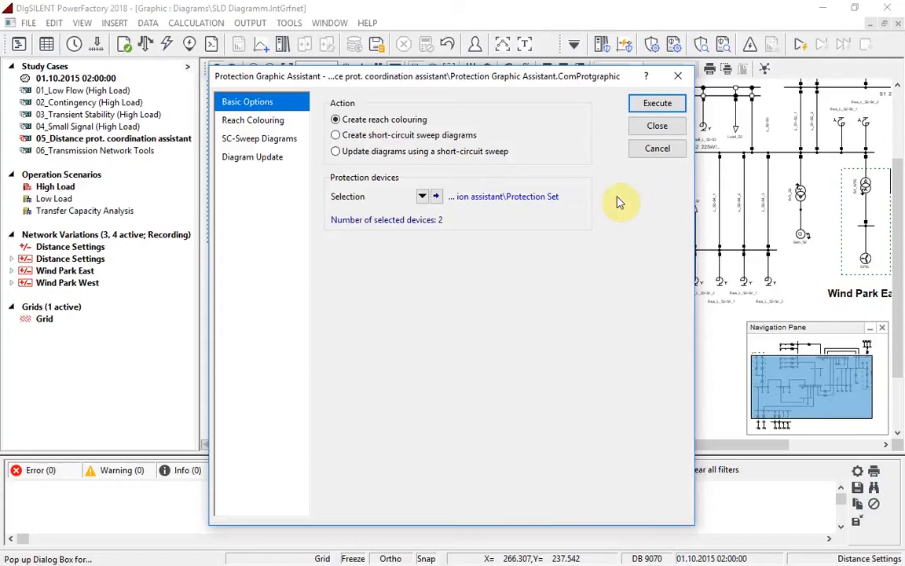
{"action": "left_click", "coordinate": [435, 196]}
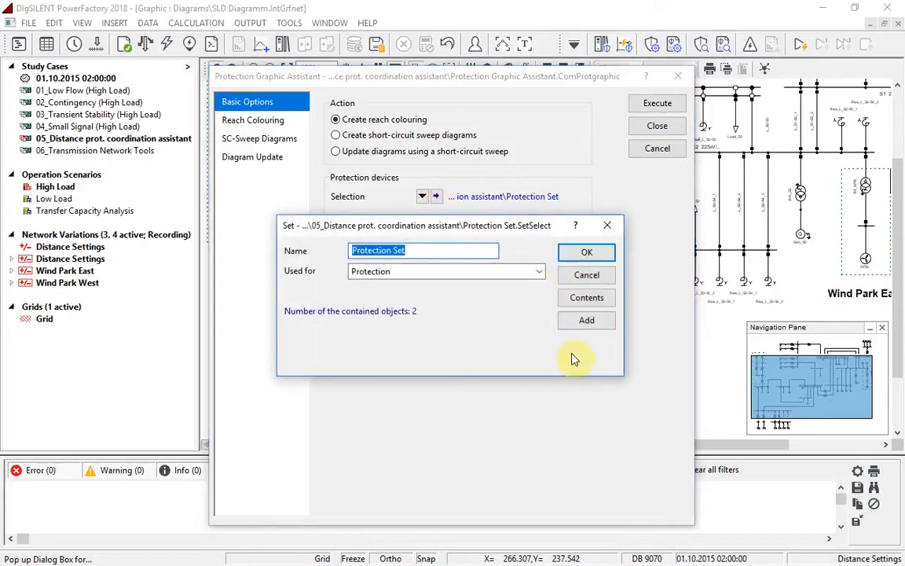
{"action": "left_click", "coordinate": [584, 298]}
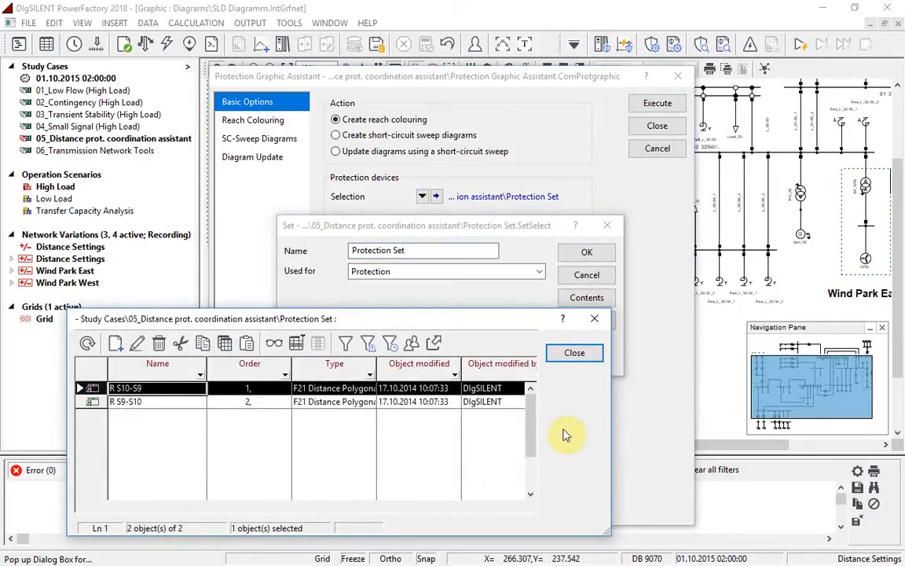
{"action": "key", "text": "Escape"}
{"action": "key", "text": "Escape"}
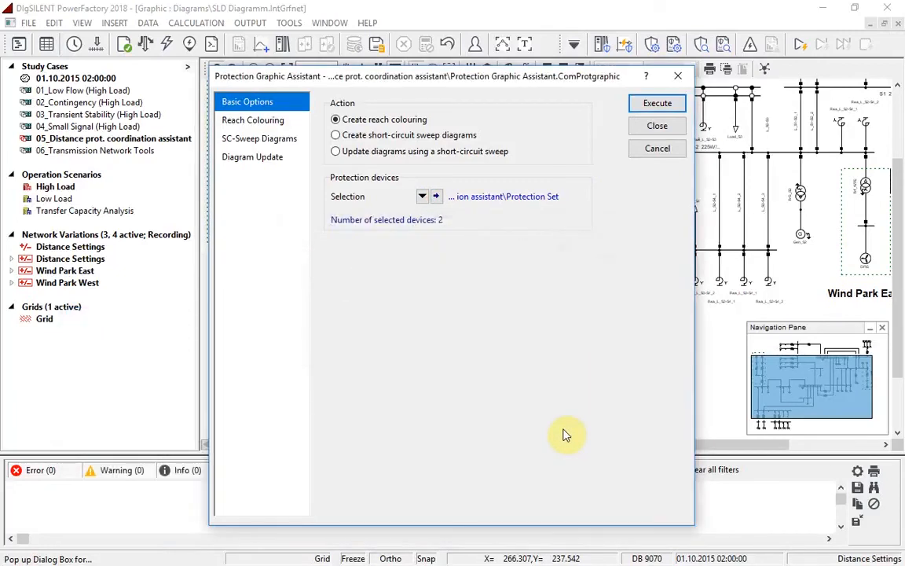
{"action": "key", "text": "Escape"}
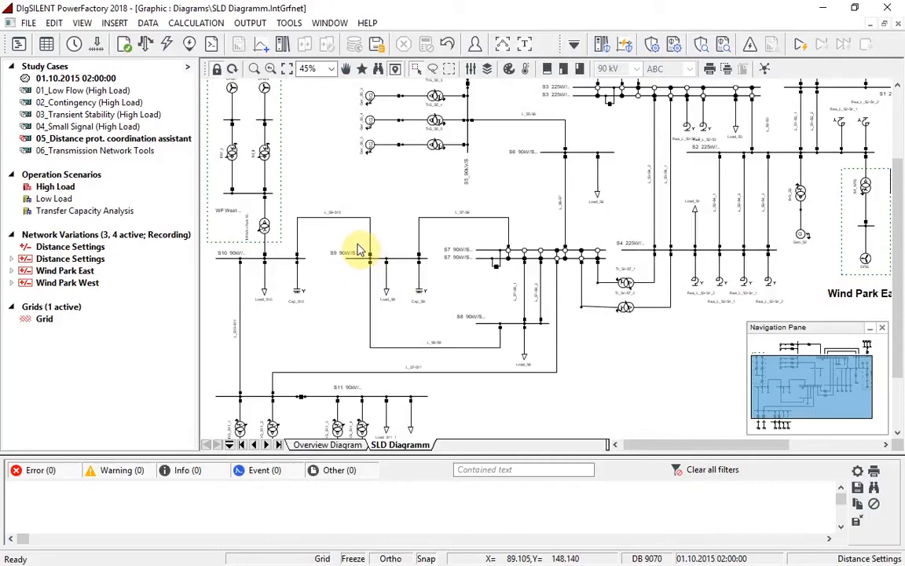
Check the brush style of relay R S9-S10 in the reach colouring settings and execute the Protection Graphic Assistant to create the colouring
{"action": "left_click", "coordinate": [624, 44]}
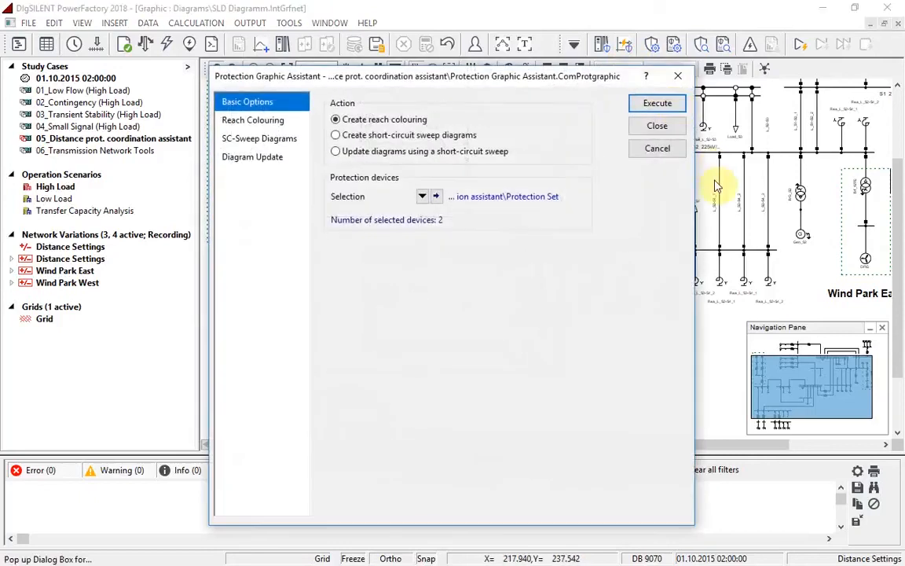
{"action": "left_click", "coordinate": [263, 120]}
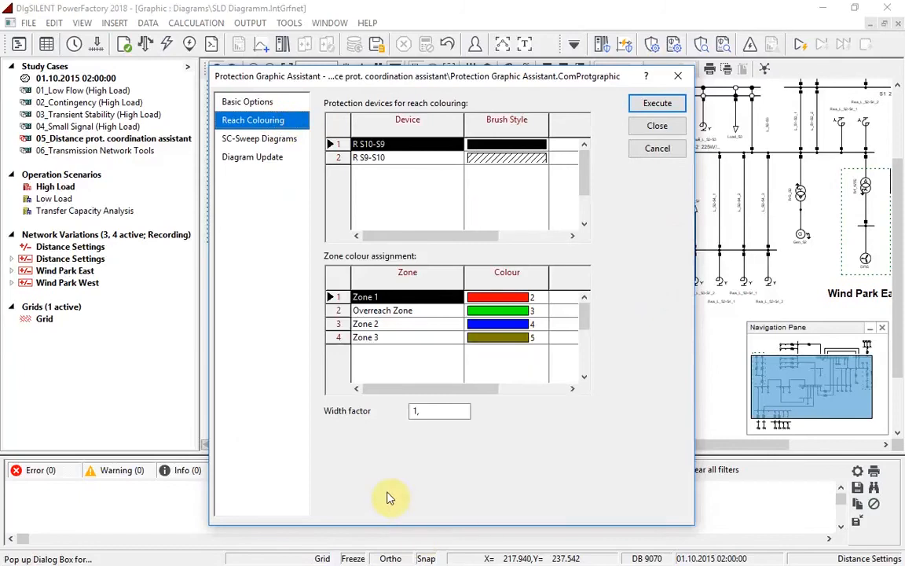
{"action": "double_click", "coordinate": [494, 157]}
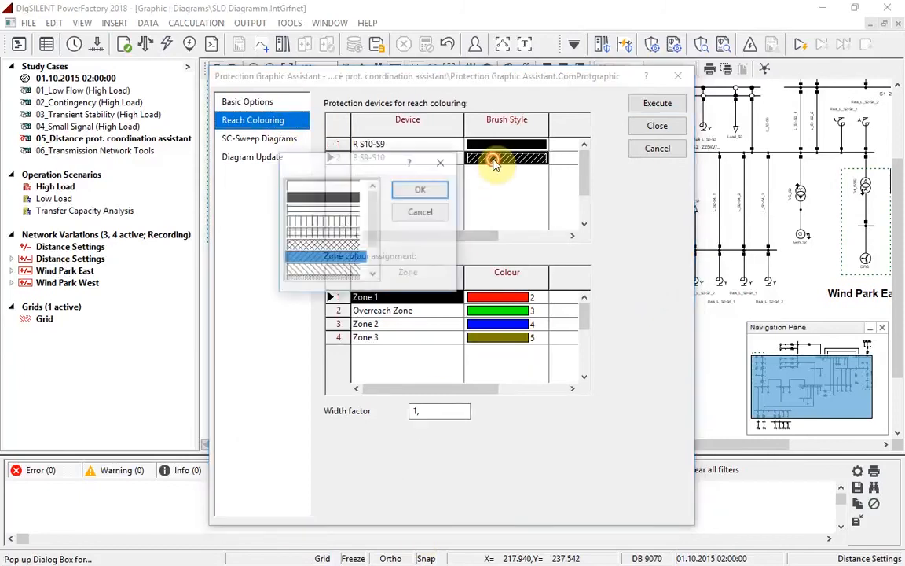
{"action": "left_click", "coordinate": [429, 214]}
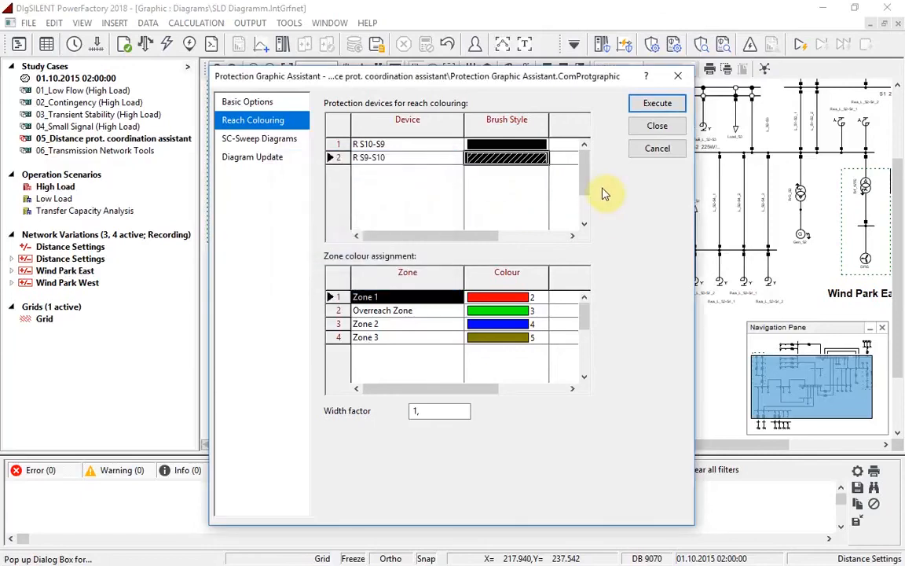
{"action": "left_click", "coordinate": [644, 111]}
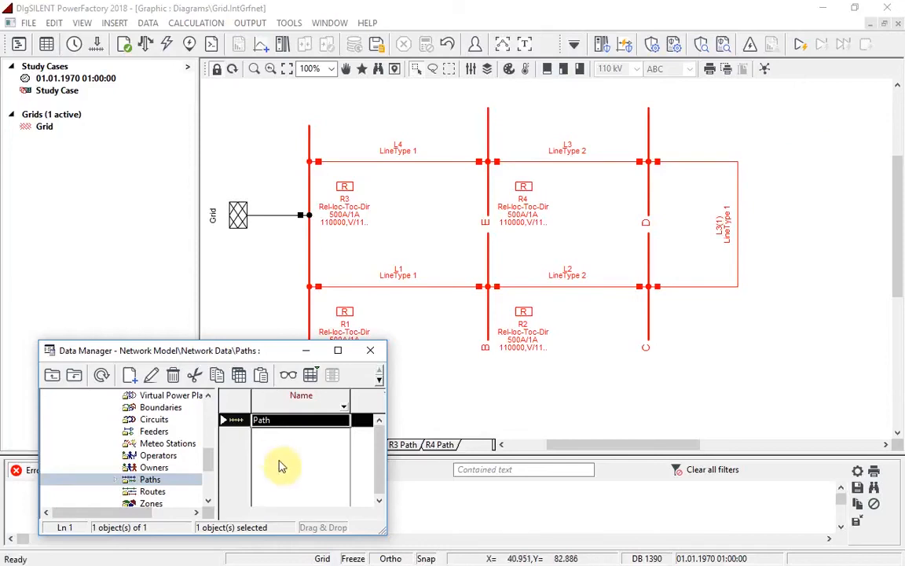
Inspect the definition of the path stored in the network data and clear the Data Manager from the grid diagram
{"action": "double_click", "coordinate": [234, 419]}
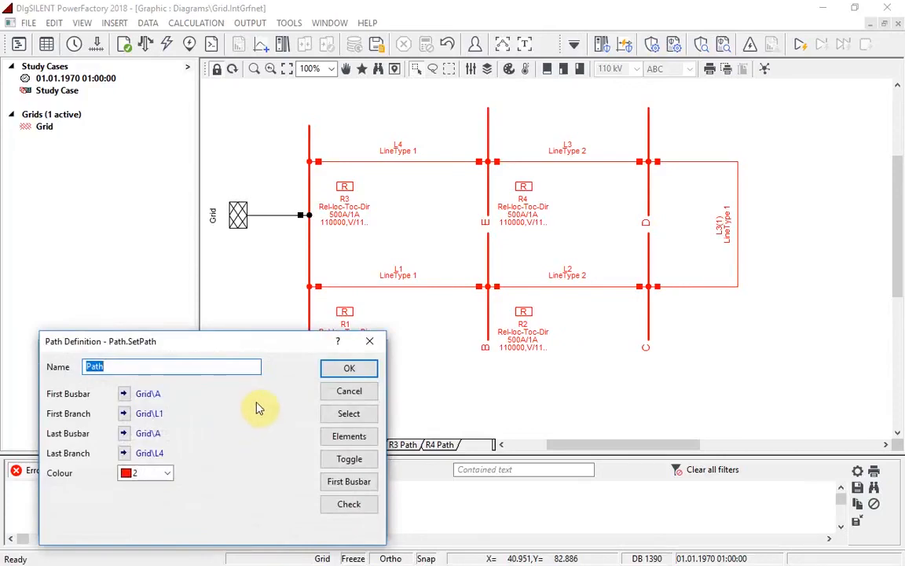
{"action": "left_click", "coordinate": [330, 394]}
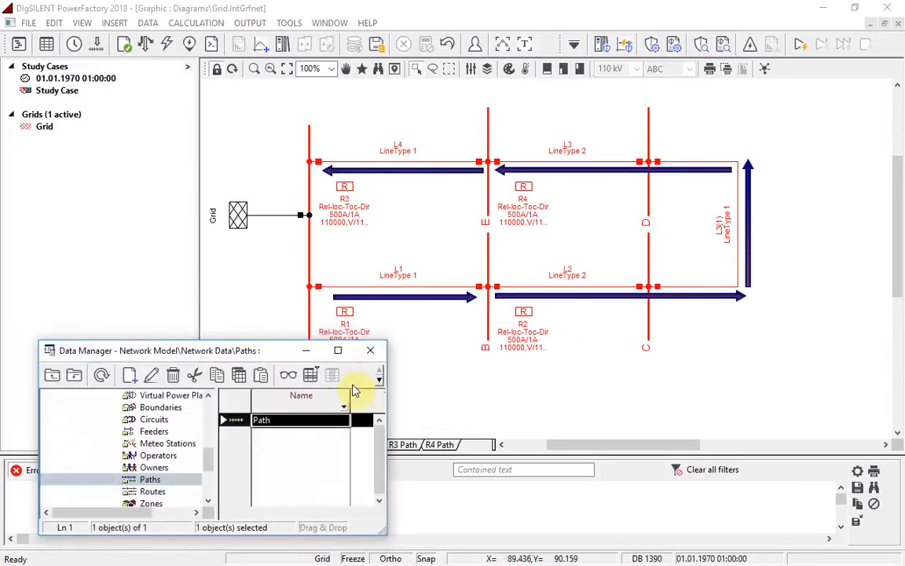
{"action": "left_click", "coordinate": [306, 351]}
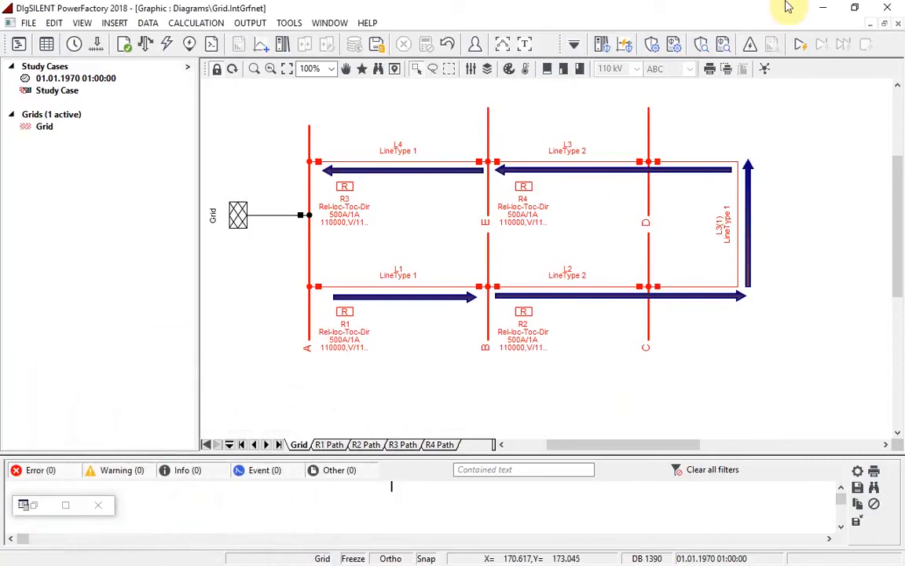
Review the fault case definitions of the short-circuit sweep in the Protection Graphic Assistant
{"action": "left_click", "coordinate": [626, 44]}
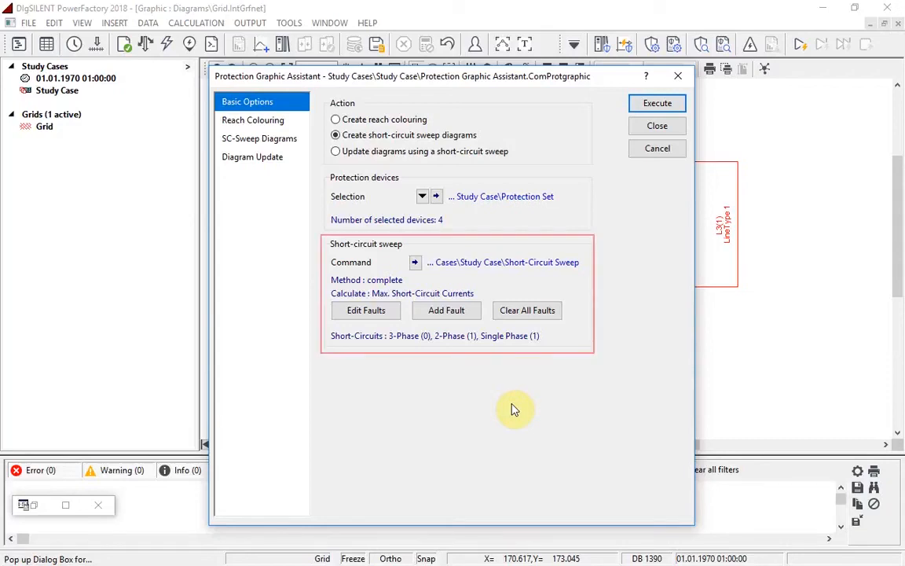
{"action": "left_click", "coordinate": [376, 311]}
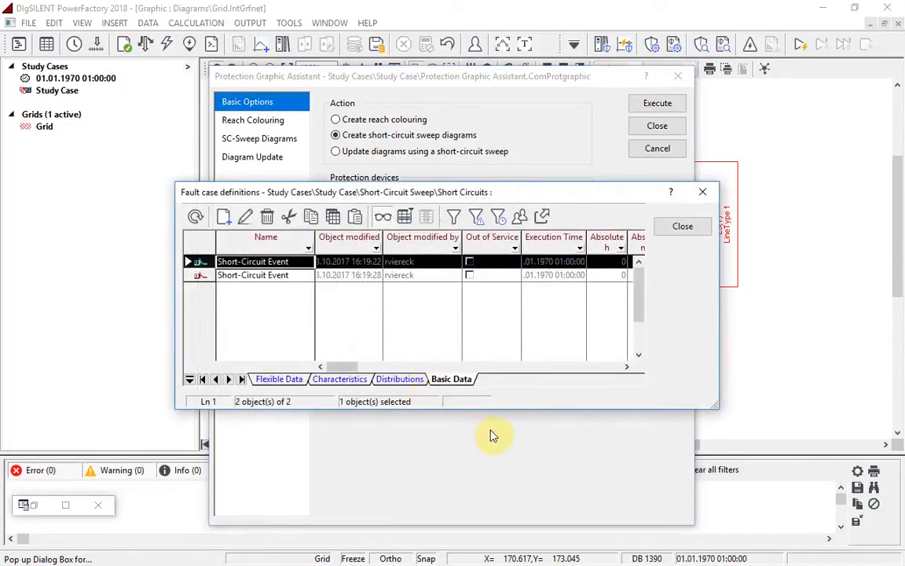
{"action": "key", "text": "Escape"}
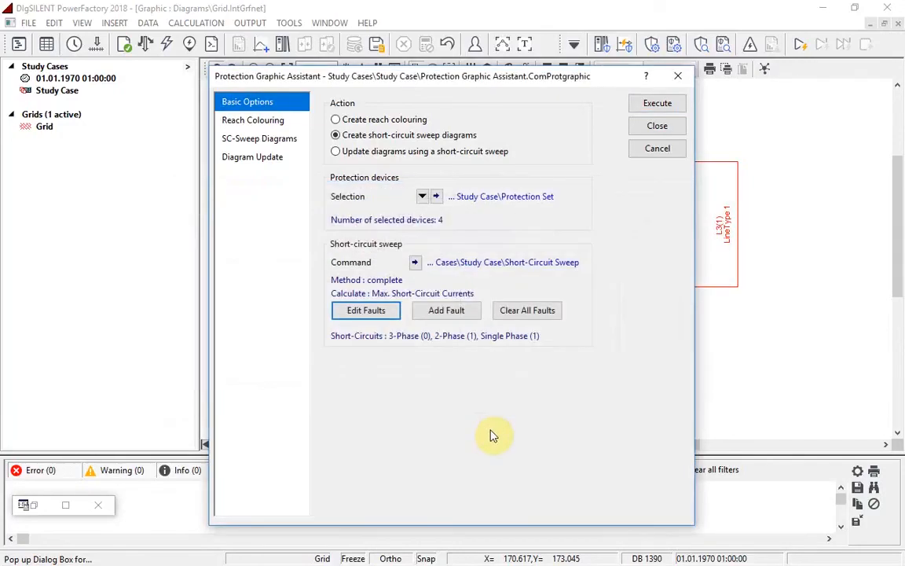
Review the sweep diagram settings, create the short-circuit sweep diagrams for devices R1 to R4 and show the R2 Path diagram
{"action": "left_click", "coordinate": [281, 141]}
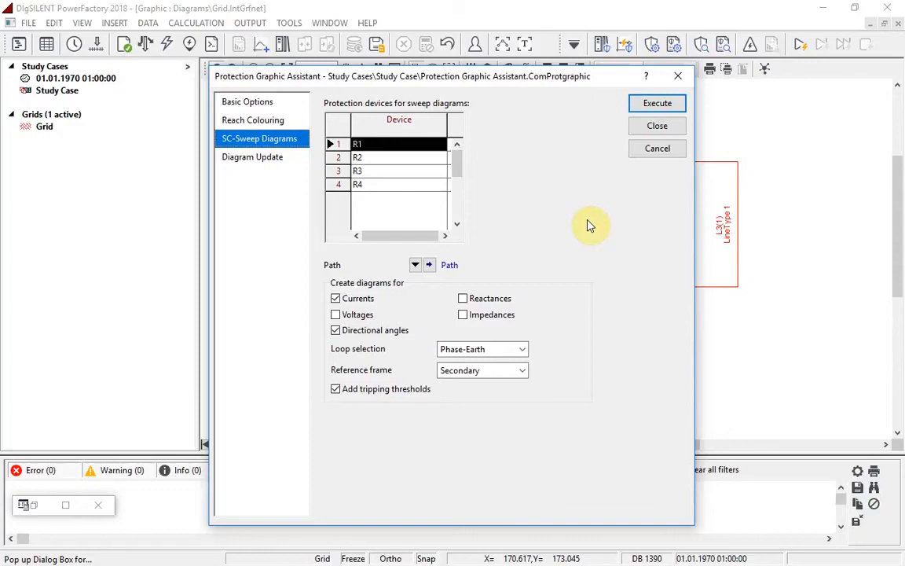
{"action": "left_click", "coordinate": [641, 105]}
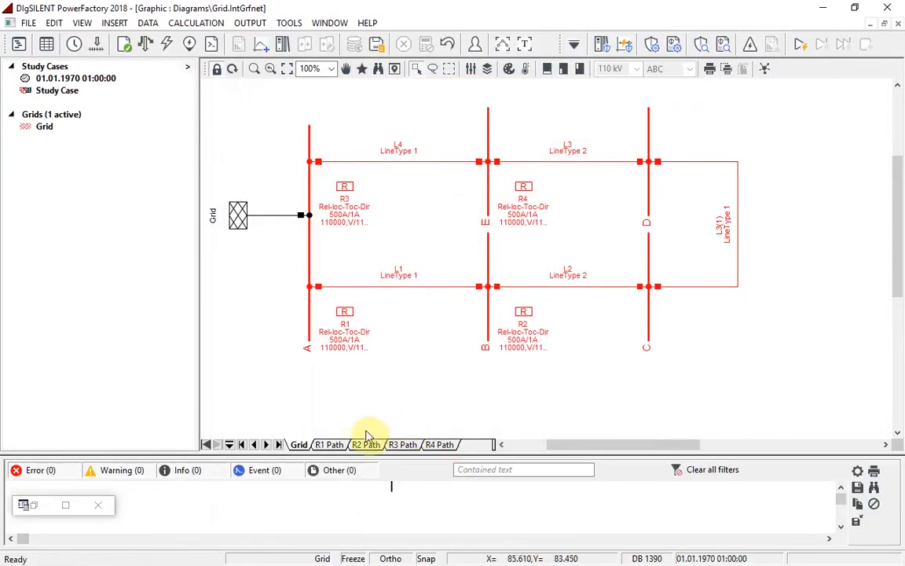
{"action": "left_click", "coordinate": [366, 444]}
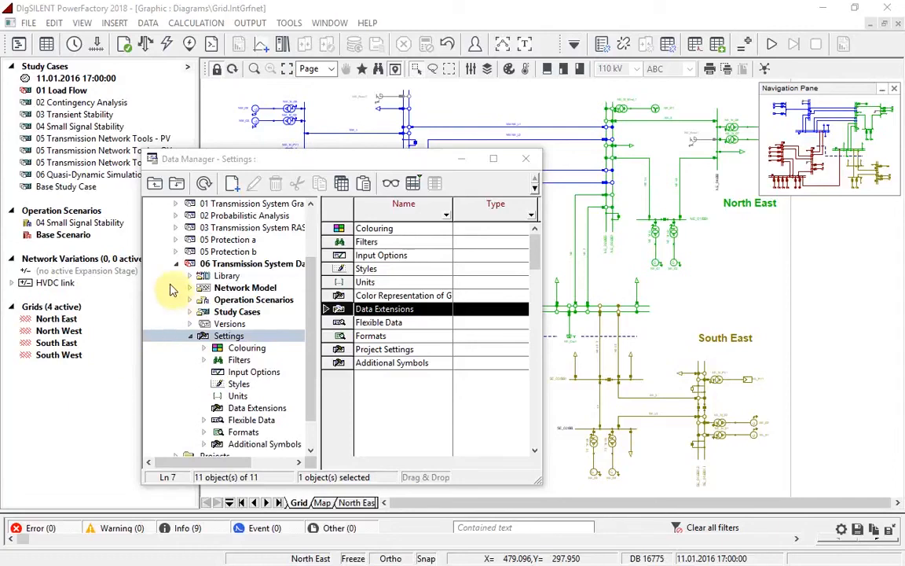
Open the project's Data Extensions configuration and look at a blank variable definition without keeping it
{"action": "left_click", "coordinate": [294, 24]}
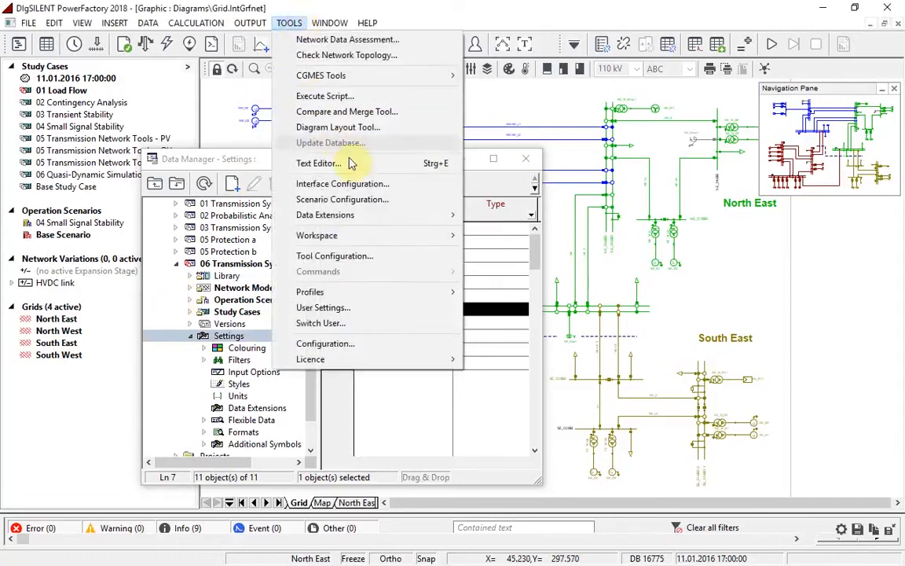
{"action": "mouse_move", "coordinate": [407, 218]}
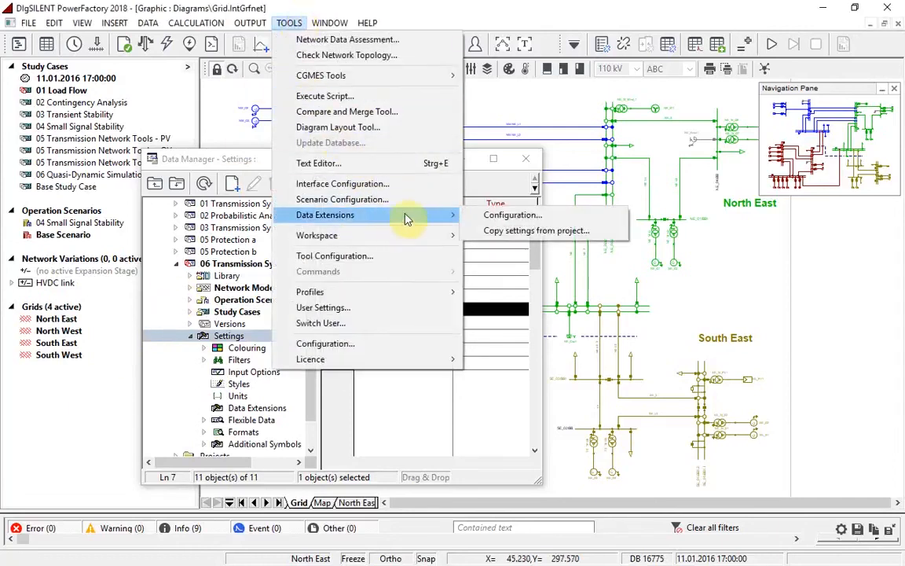
{"action": "left_click", "coordinate": [509, 217]}
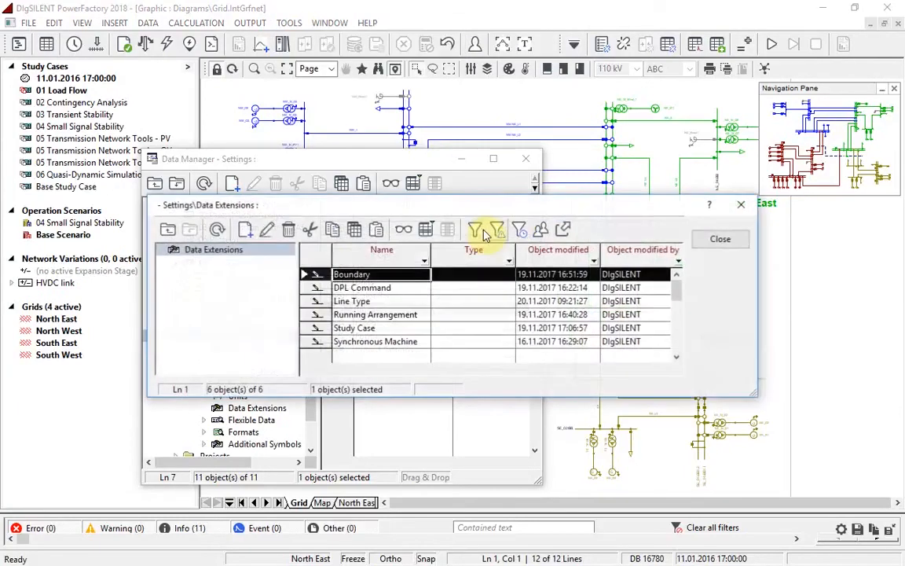
{"action": "left_click", "coordinate": [245, 234]}
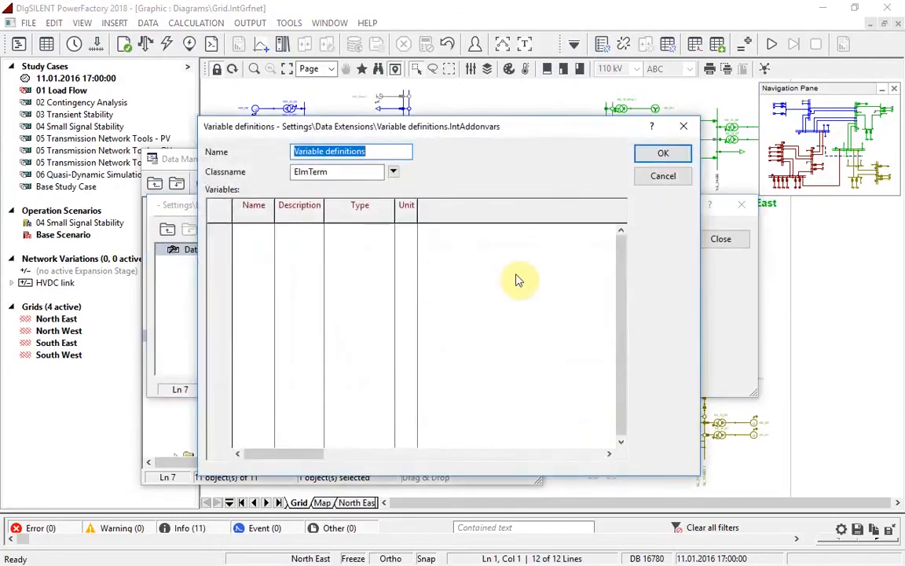
{"action": "left_click", "coordinate": [664, 177]}
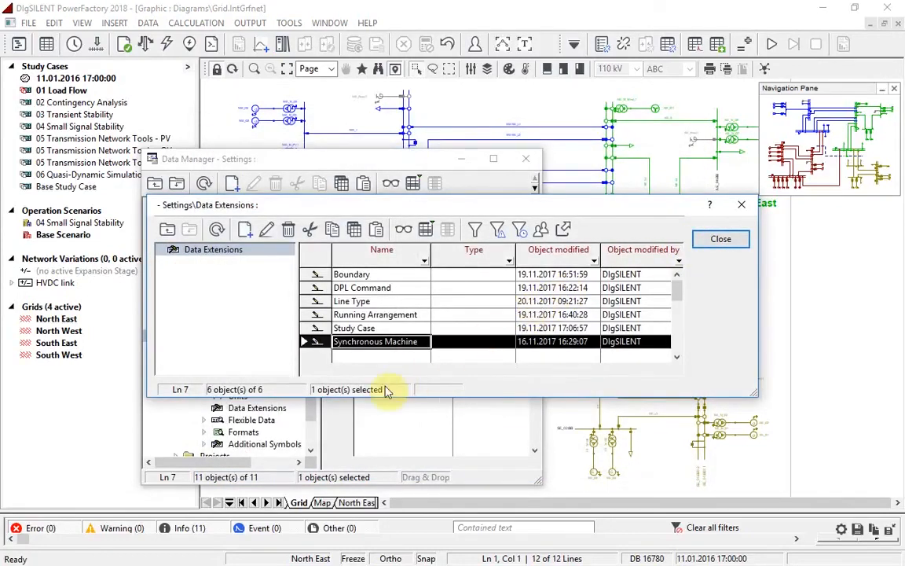
Review the variables defined in the Synchronous Machine data extension and leave both the configuration and the Data Manager
{"action": "double_click", "coordinate": [315, 343]}
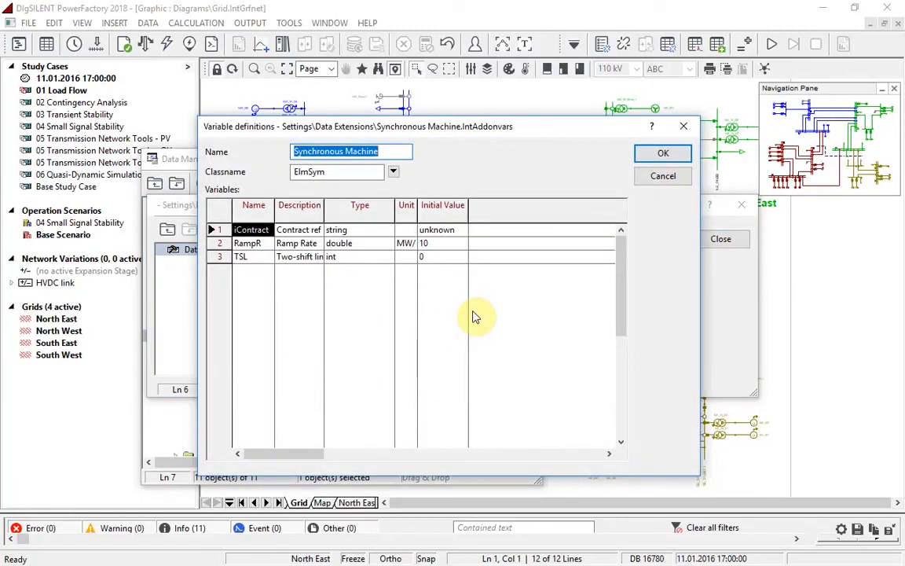
{"action": "key", "text": "Escape"}
{"action": "key", "text": "Escape"}
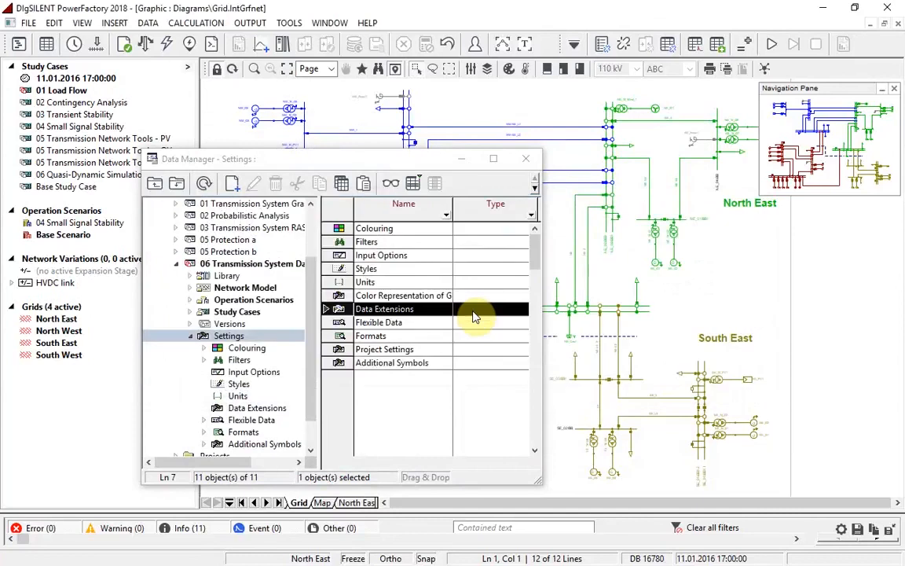
{"action": "left_click", "coordinate": [463, 158]}
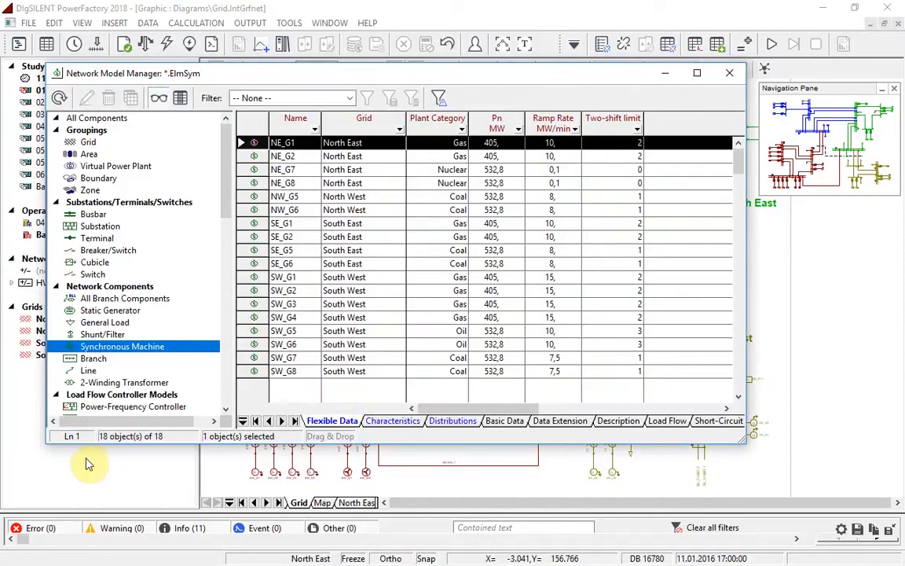
Add the data extension variable iContract (Contract ref) to the synchronous machines' flexible data and close the Network Model Manager
{"action": "left_click", "coordinate": [180, 99]}
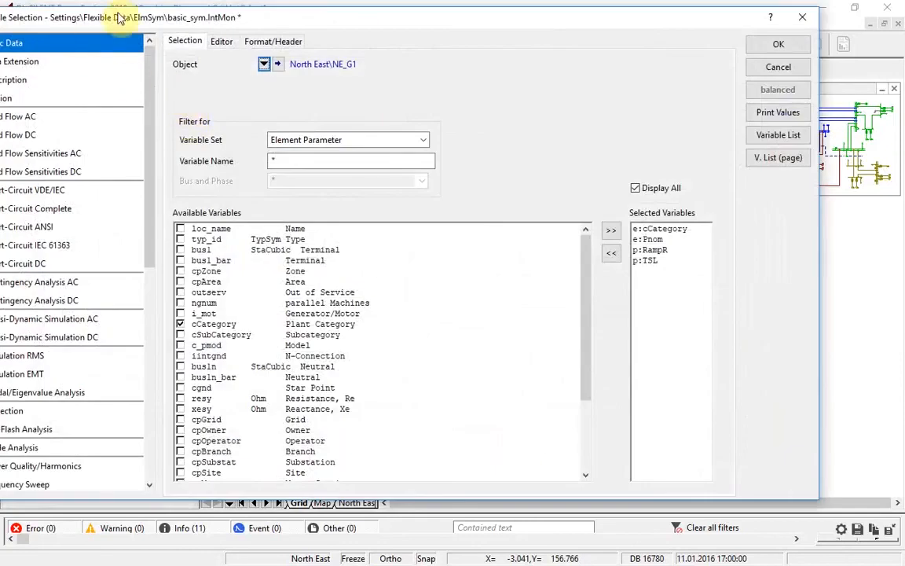
{"action": "left_click_drag", "start_coordinate": [120, 18], "coordinate": [183, 21]}
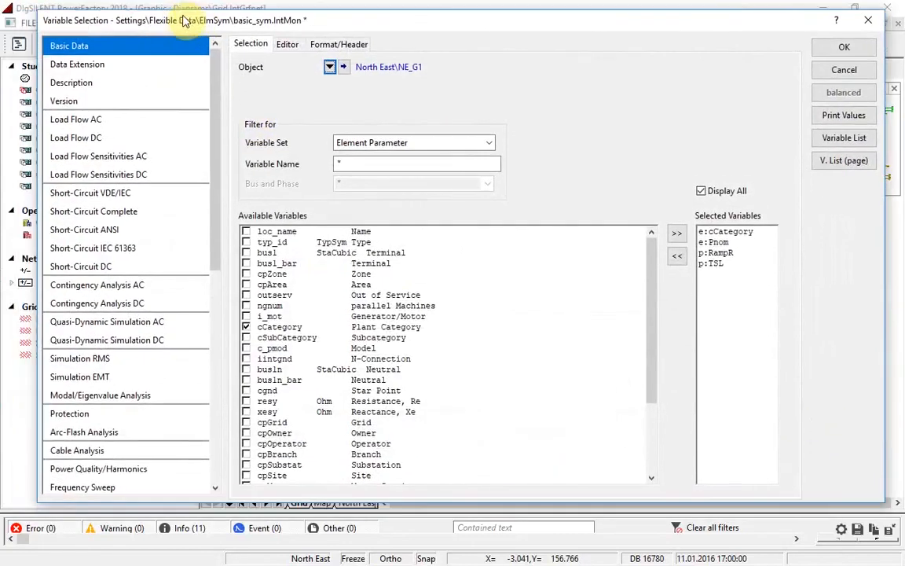
{"action": "left_click", "coordinate": [92, 65]}
{"action": "left_click", "coordinate": [246, 252]}
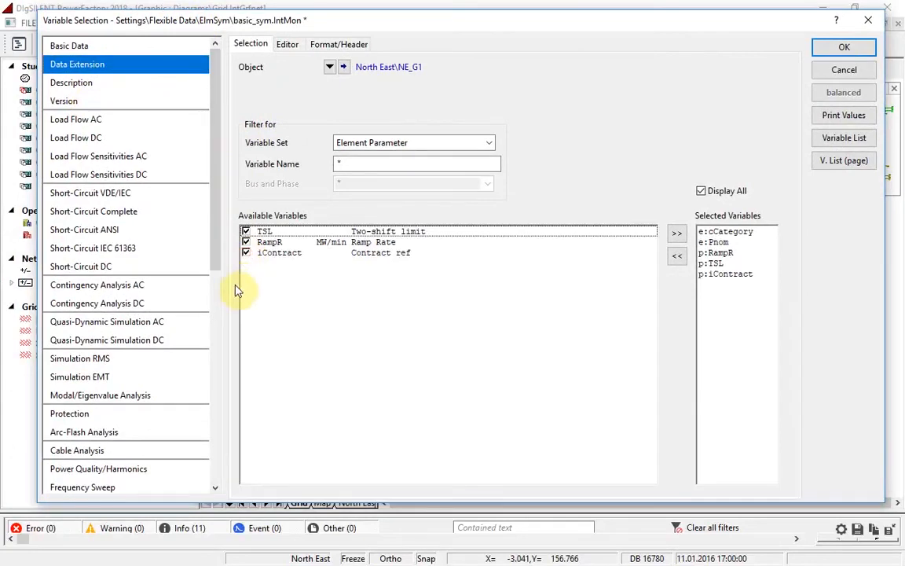
{"action": "left_click", "coordinate": [844, 46]}
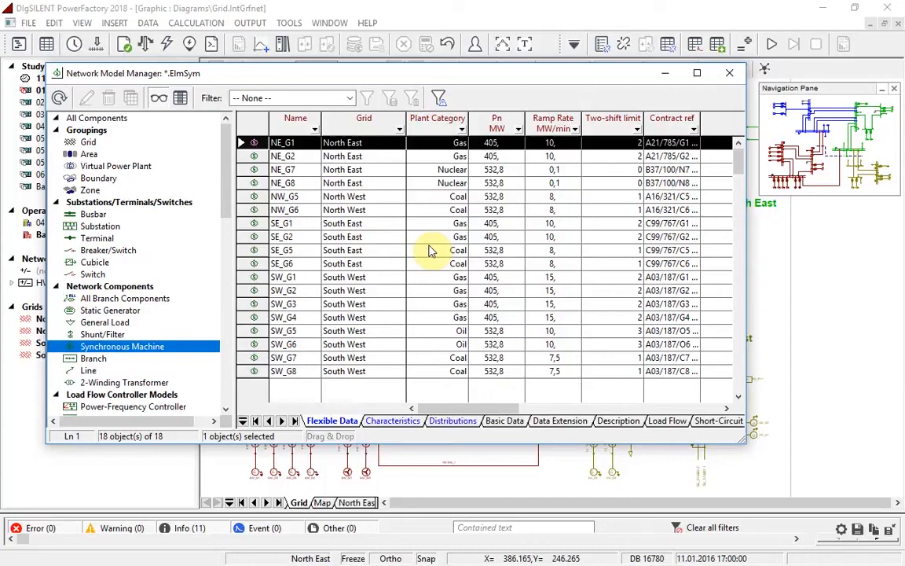
{"action": "left_click", "coordinate": [730, 74]}
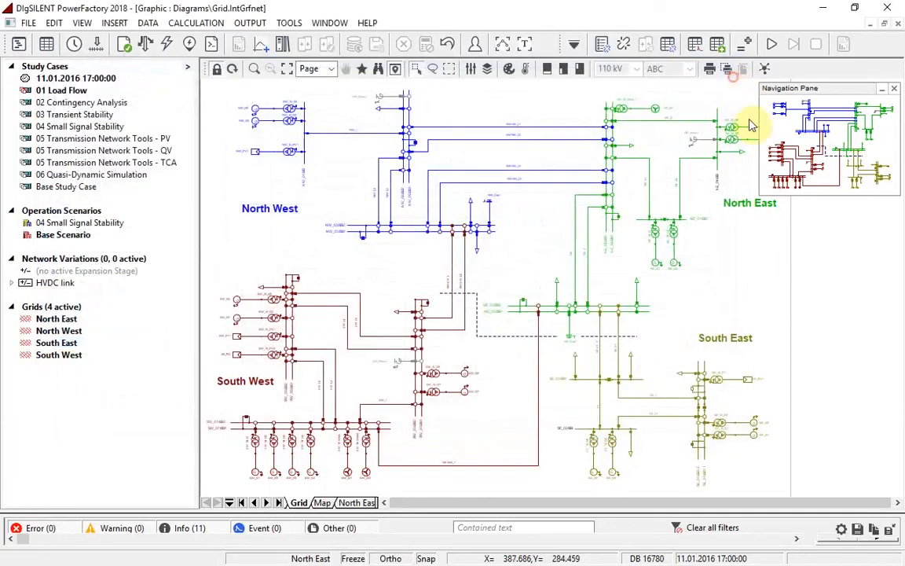